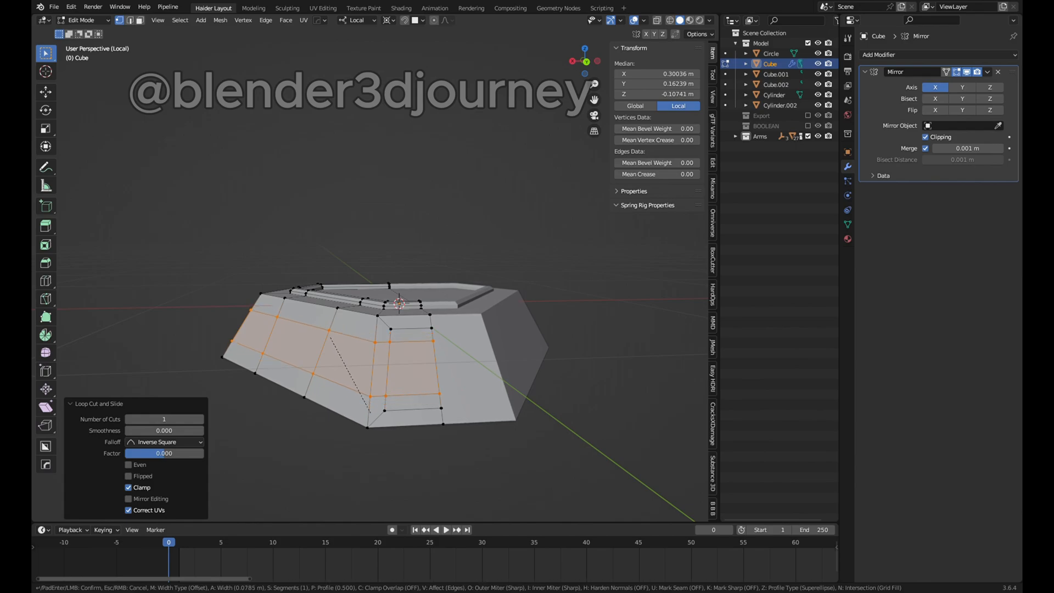
# Step: Bevel the horizontal loop around the base's side walls into two loops and delete the middle face of the slanted side
pyautogui.moveTo(370, 413); pyautogui.dragTo(391, 418, button='middle')
pyautogui.click(334, 380)
pyautogui.press('3')
pyautogui.moveTo(311, 324); pyautogui.dragTo(310, 354, button='middle')
pyautogui.click(311, 354)
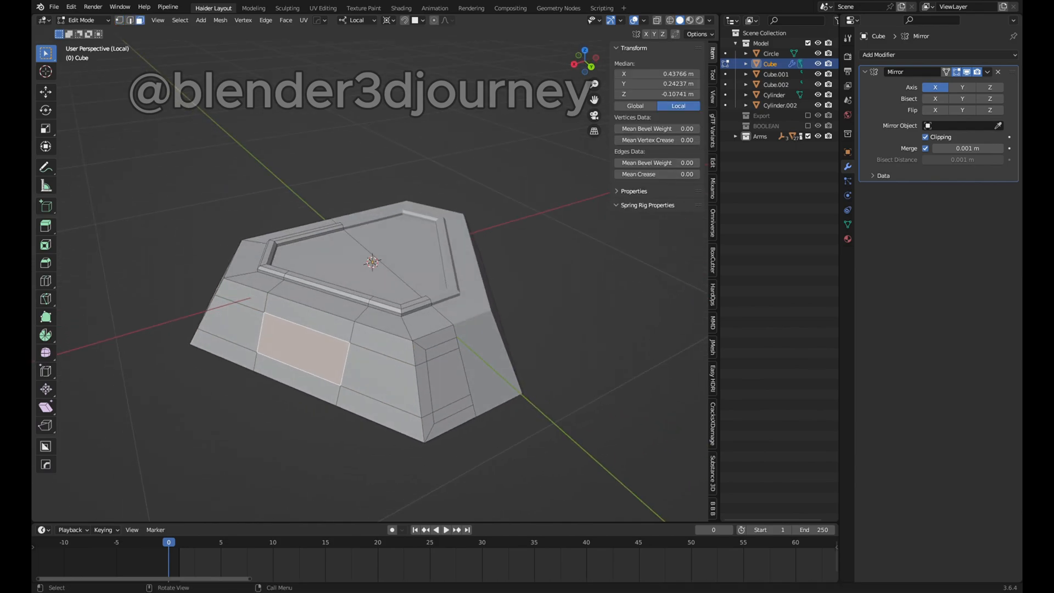
pyautogui.press('x')
pyautogui.click(320, 406)
# Step: Extrude the lower edge of the side opening horizontally inward to form the recess floor
pyautogui.moveTo(320, 407); pyautogui.dragTo(263, 373, button='middle')
pyautogui.scroll(4, 356, 340)
pyautogui.moveTo(357, 340); pyautogui.dragTo(329, 357, button='middle')
pyautogui.click(276, 379)
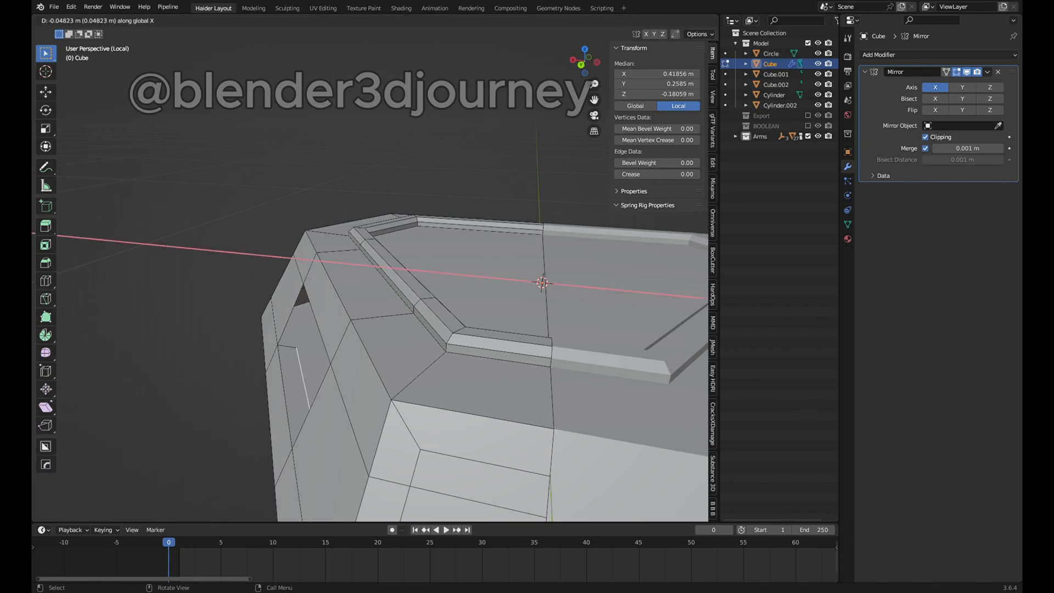
pyautogui.press('Escape')
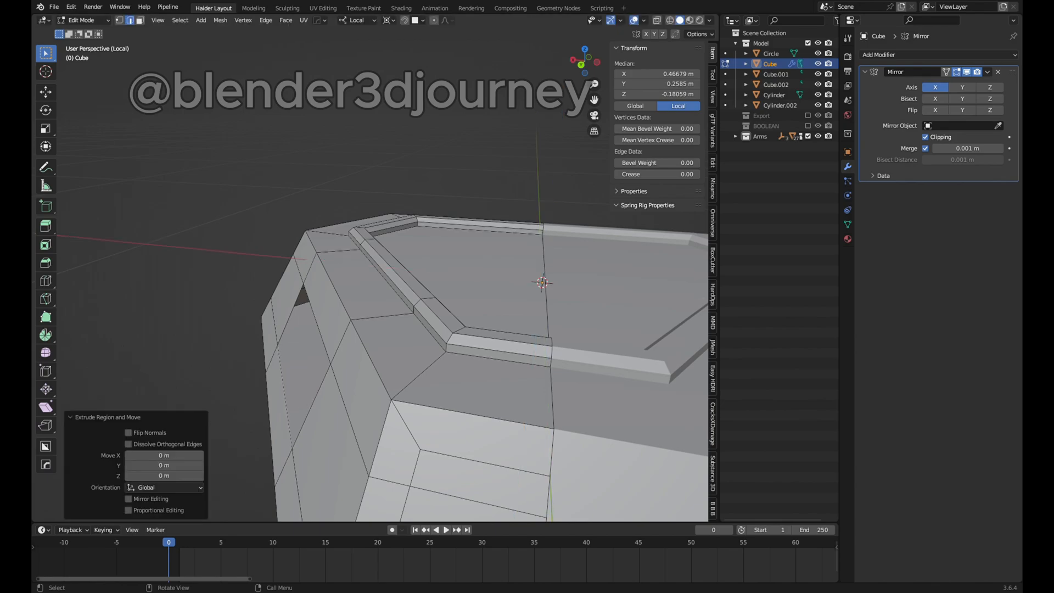
pyautogui.click(331, 364)
# Step: Fill a face between the extruded inner edge and the upper edge of the side opening
pyautogui.moveTo(330, 364); pyautogui.dragTo(417, 330, button='middle')
pyautogui.keyDown('shift'); pyautogui.click(306, 313); pyautogui.keyUp('shift')
pyautogui.moveTo(305, 313); pyautogui.dragTo(230, 264, button='middle')
pyautogui.press('f')
# Step: Slide the upper horizontal edge loop of the base's side walls with a factor of 0.391
pyautogui.press('KP_7')
pyautogui.hotkey('alt', 'z')
pyautogui.hotkey('alt', 'z')
pyautogui.scroll(2, 258, 366)
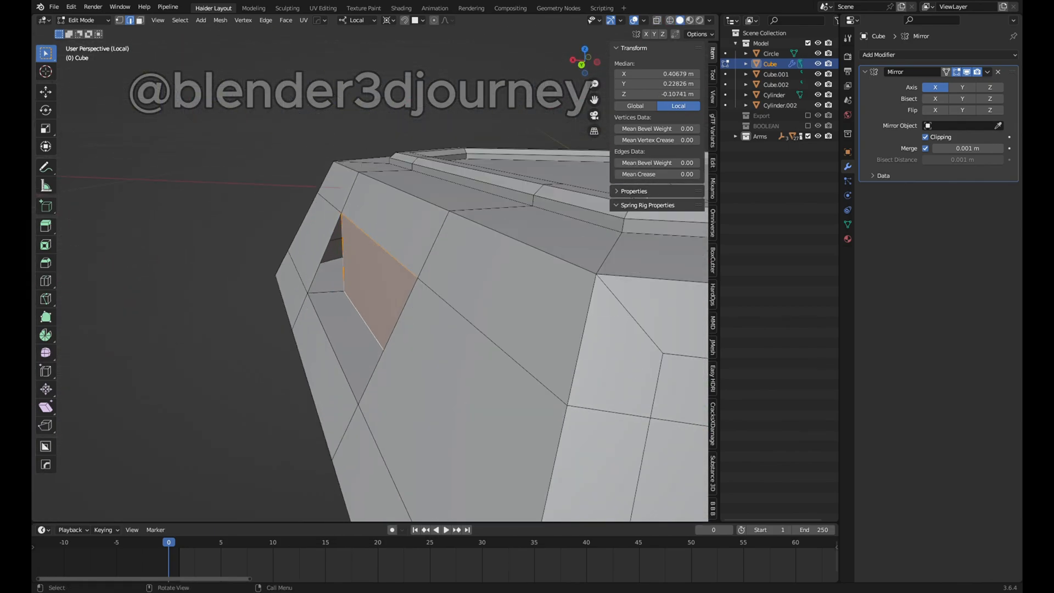
pyautogui.keyDown('ctrl'); pyautogui.moveTo(346, 293); pyautogui.dragTo(324, 308); pyautogui.keyUp('ctrl')
pyautogui.moveTo(323, 307); pyautogui.dragTo(357, 285, button='middle')
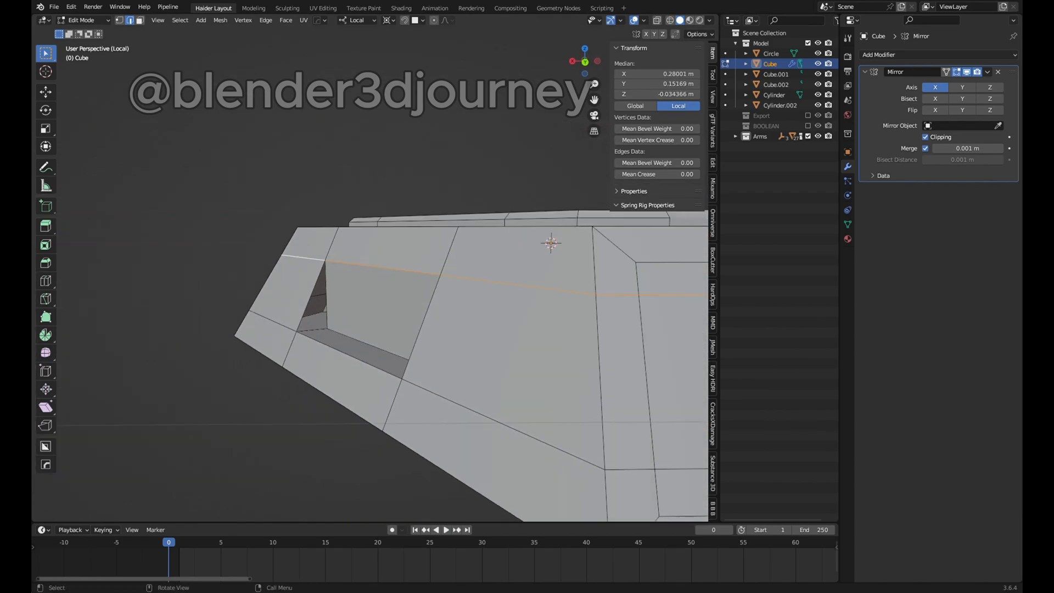
pyautogui.click(476, 375)
# Step: Set snapping to Vertex and move the recess's inner floor edge horizontally in top view, locked in Z, to line up with the upper loop
pyautogui.moveTo(476, 374); pyautogui.dragTo(450, 450, button='middle')
pyautogui.press('KP_7')
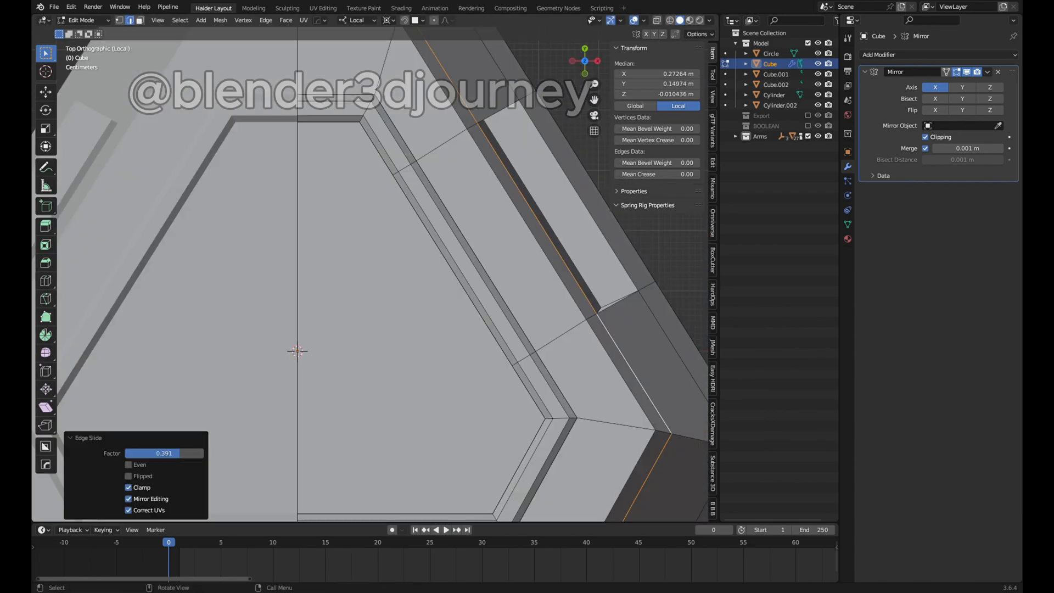
pyautogui.hotkey('shift', 'z')
pyautogui.keyDown('shift'); pyautogui.moveTo(543, 239); pyautogui.dragTo(423, 322, button='middle'); pyautogui.keyUp('shift')
pyautogui.click(423, 323)
pyautogui.press('g')
pyautogui.hotkey('shift', 'z')
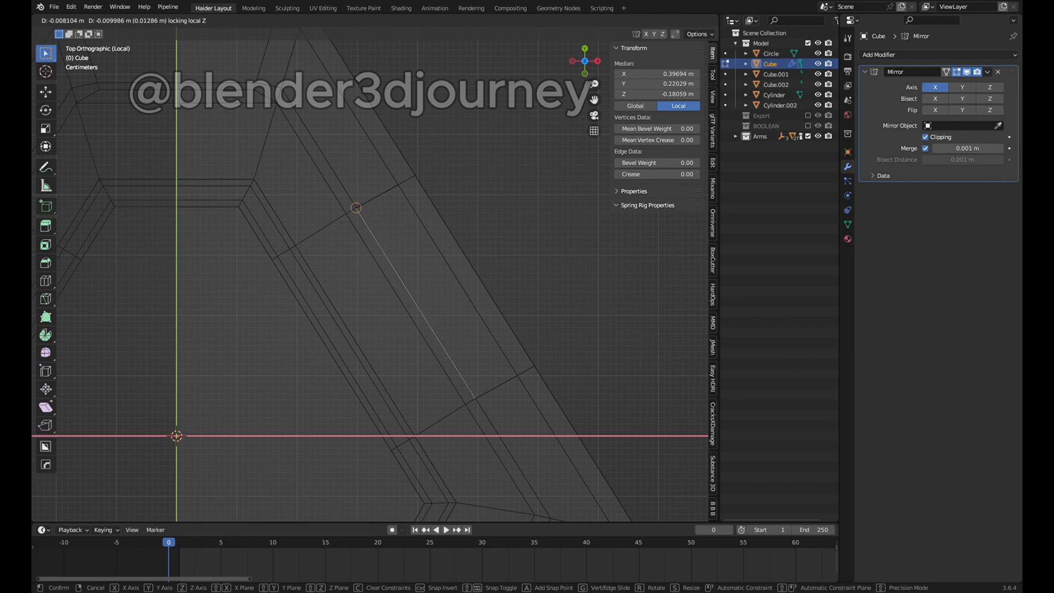
pyautogui.press('Escape')
pyautogui.click(418, 21)
pyautogui.click(416, 62)
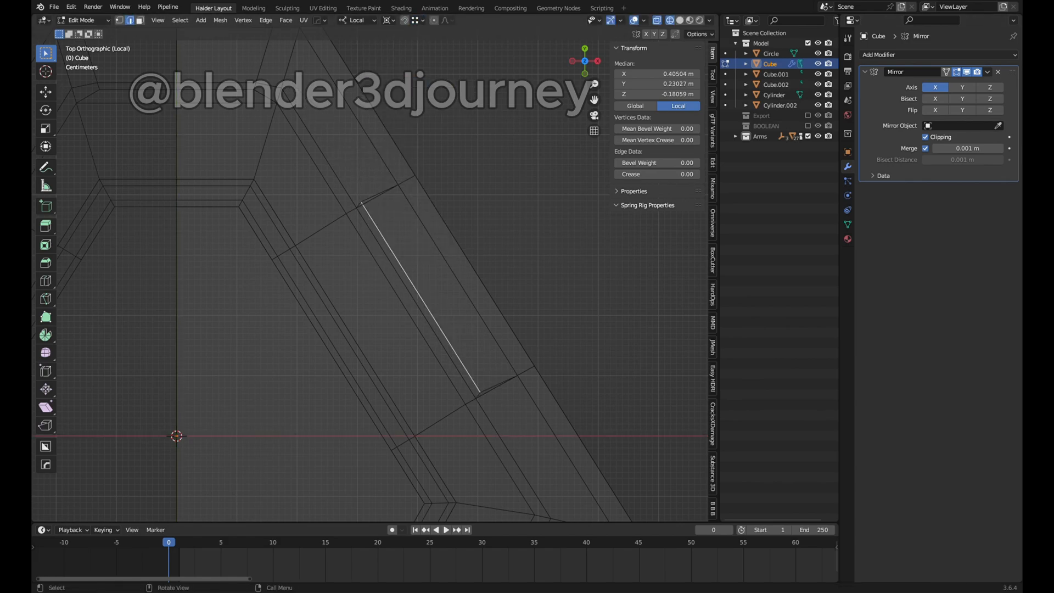
pyautogui.hotkey('shift', 'z')
pyautogui.click(358, 208)
pyautogui.hotkey('shift', 'z')
# Step: Close the open ends of the side recess by filling faces between their edges
pyautogui.scroll(-4, 357, 208)
pyautogui.moveTo(357, 209); pyautogui.dragTo(489, 138, button='middle')
pyautogui.scroll(4, 483, 126)
pyautogui.click(408, 280)
pyautogui.moveTo(409, 280); pyautogui.dragTo(434, 293, button='middle')
pyautogui.keyDown('shift'); pyautogui.click(403, 278); pyautogui.keyUp('shift')
pyautogui.click(536, 263)
pyautogui.moveTo(494, 274); pyautogui.dragTo(494, 362, button='middle')
pyautogui.keyDown('shift'); pyautogui.click(524, 317); pyautogui.keyUp('shift')
pyautogui.keyDown('shift'); pyautogui.click(524, 283); pyautogui.keyUp('shift')
pyautogui.scroll(-3, 472, 324)
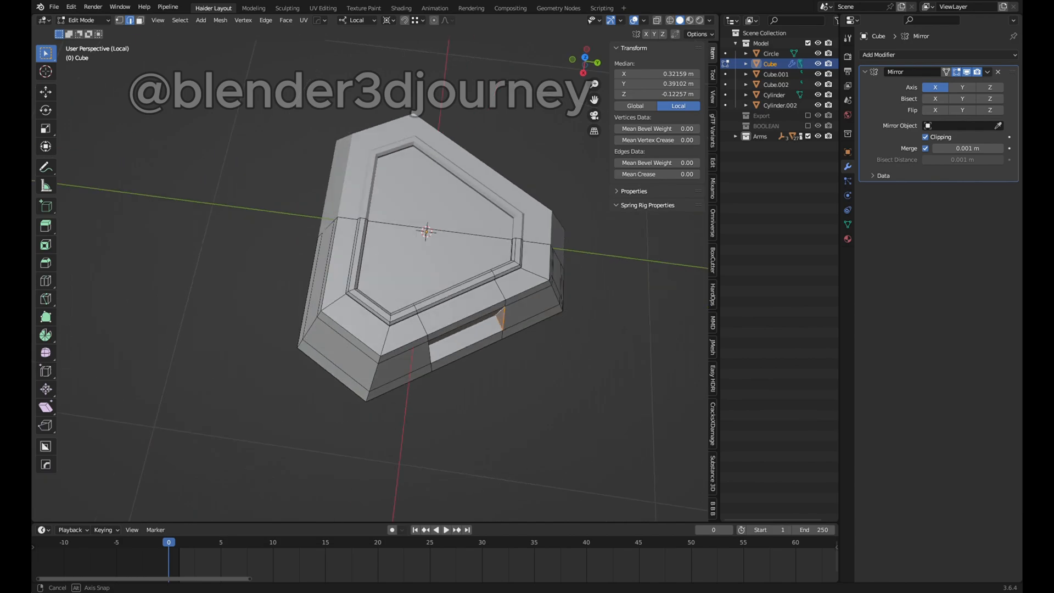
pyautogui.press('Tab')
pyautogui.moveTo(439, 307); pyautogui.dragTo(494, 274, button='middle')
# Step: Add a vertical loop cut to the base's wide flat wall and slide it towards the mirror line
pyautogui.press('Tab')
pyautogui.press('Tab')
pyautogui.press('Tab')
pyautogui.scroll(4, 455, 329)
pyautogui.moveTo(456, 330); pyautogui.dragTo(450, 302, button='middle')
pyautogui.click(450, 299)
pyautogui.hotkey('ctrl', 'b')
pyautogui.press('Escape')
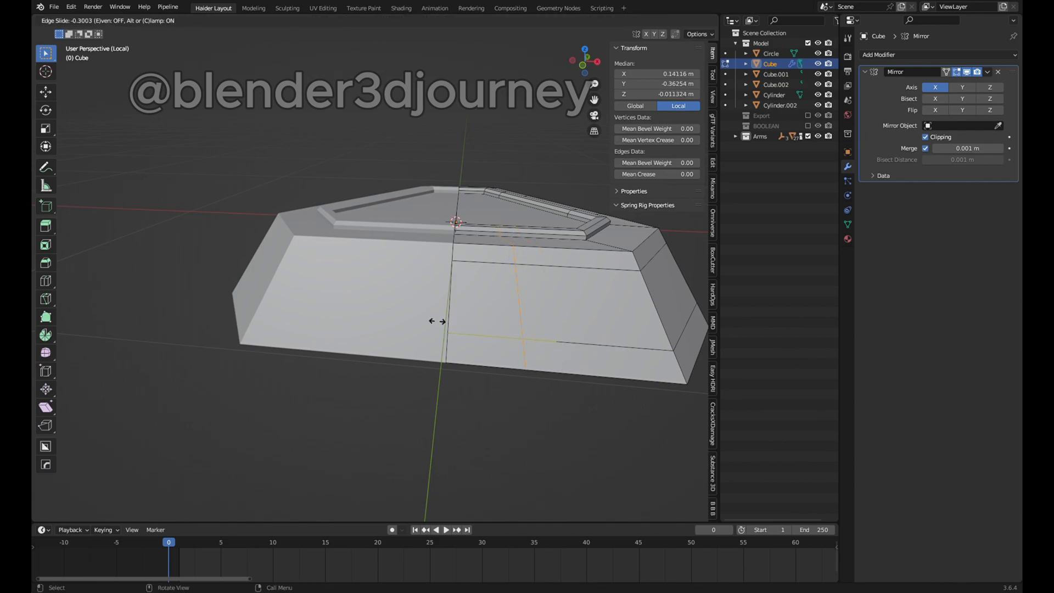
pyautogui.click(434, 320)
# Step: Delete the wall face between the mirror line and the new vertical loop
pyautogui.moveTo(489, 318); pyautogui.dragTo(535, 274, button='middle')
pyautogui.press('3')
pyautogui.click(475, 310)
pyautogui.press('x')
pyautogui.click(450, 331)
# Step: Extrude the new opening's lower edge inward and fill a face between it and the opening's upper edge
pyautogui.click(483, 322)
pyautogui.press('2')
pyautogui.click(491, 310)
pyautogui.click(488, 307)
pyautogui.keyDown('shift'); pyautogui.click(531, 257); pyautogui.keyUp('shift')
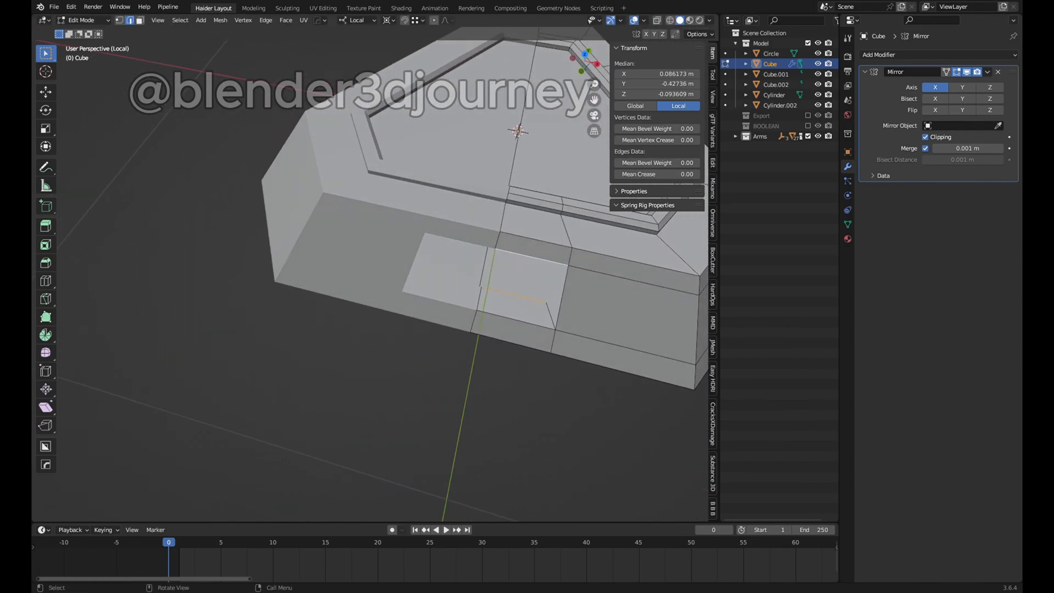
pyautogui.press('f')
# Step: Leave edit mode, save the file and exit local view to bring back the whole robot
pyautogui.press('Tab')
pyautogui.scroll(-2, 483, 307)
pyautogui.moveTo(483, 308); pyautogui.dragTo(367, 373, button='middle')
pyautogui.hotkey('ctrl', 's')
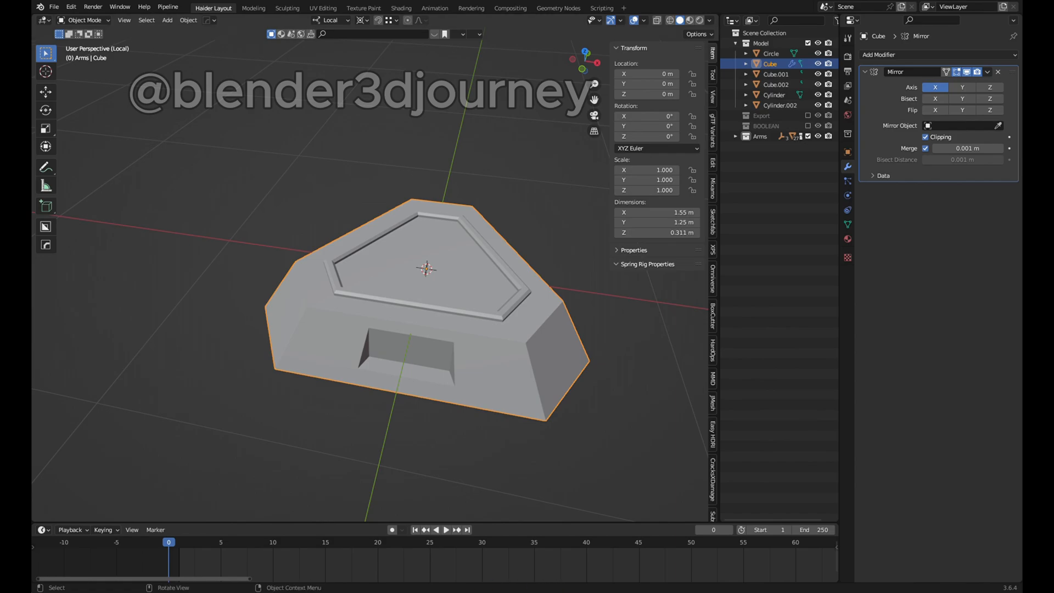
pyautogui.press('/')
pyautogui.scroll(-4, 417, 296)
pyautogui.moveTo(417, 297); pyautogui.dragTo(387, 319, button='middle')
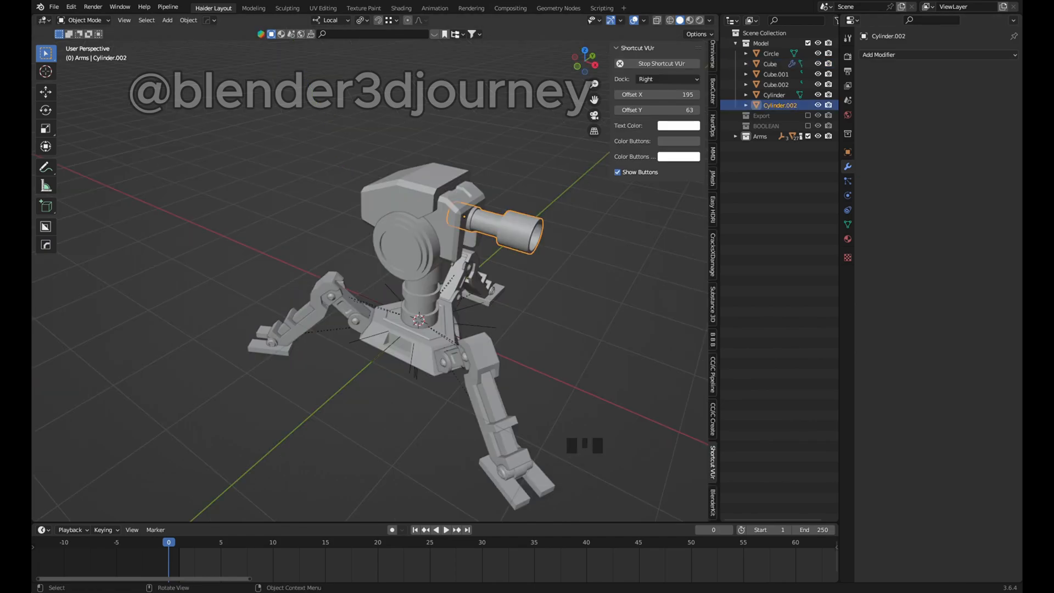
# Step: Place the 3D cursor at the centre of the sloped top face of the robot's head
pyautogui.scroll(-2, 384, 307)
pyautogui.click(351, 330)
pyautogui.moveTo(384, 308)
pyautogui.mouseDown(button='middle')
pyautogui.moveTo(351, 330)
pyautogui.moveTo(384, 308)
pyautogui.mouseUp(button='middle')
pyautogui.click(341, 197)
pyautogui.hotkey('ctrl', 'Tab')
pyautogui.moveTo(230, 170); pyautogui.dragTo(283, 200, button='middle')
pyautogui.click(284, 200)
pyautogui.hotkey('shift', 's')
pyautogui.click(314, 236)
# Step: Add a 32-vertex circle mesh at the 3D cursor and scale it down towards the size of the head
pyautogui.press('Tab')
pyautogui.rightClick(280, 171)
pyautogui.rightClick(318, 154)
pyautogui.hotkey('shift', 'a')
pyautogui.moveTo(357, 205)
pyautogui.click(434, 228)
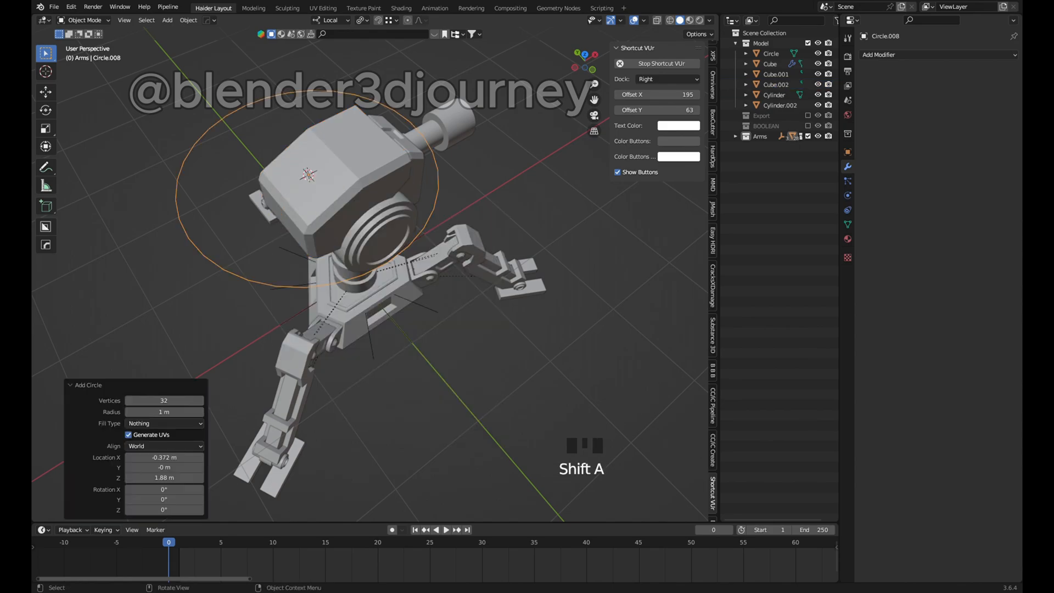
pyautogui.moveTo(475, 357); pyautogui.dragTo(433, 289, button='middle')
pyautogui.scroll(3, 433, 289)
pyautogui.press('s')
pyautogui.click(340, 175)
# Step: Try to move the circle onto the head's sloped surface with Face snapping, and undo the attempt
pyautogui.scroll(-2, 340, 174)
pyautogui.moveTo(340, 175); pyautogui.dragTo(387, 225, button='middle')
pyautogui.scroll(3, 368, 225)
pyautogui.click(391, 19)
pyautogui.click(391, 84)
pyautogui.click(379, 165)
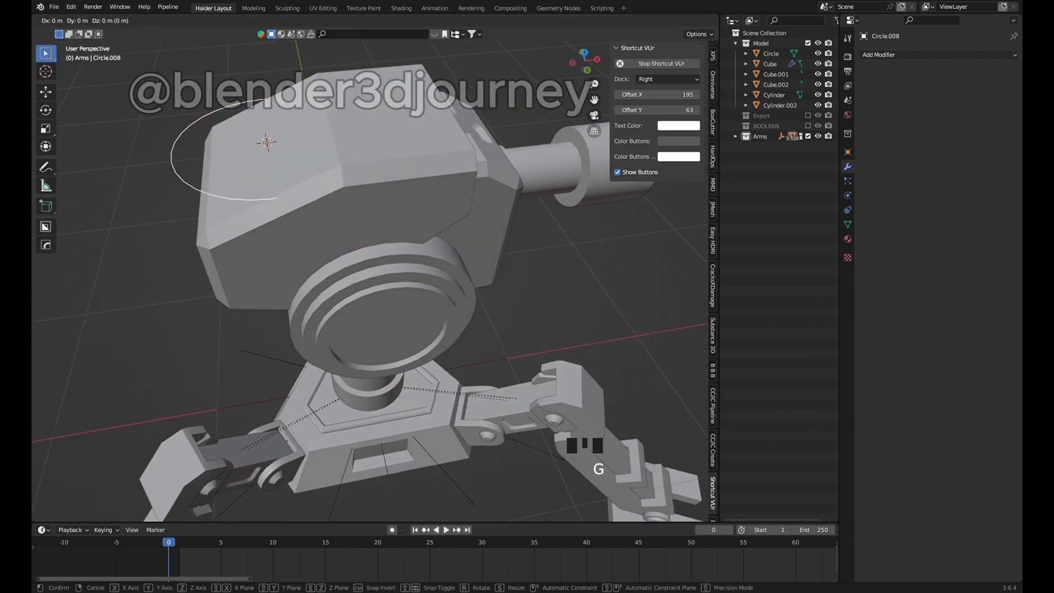
pyautogui.click(217, 215)
pyautogui.hotkey('shift', 'z')
pyautogui.moveTo(217, 214)
pyautogui.mouseDown(button='middle')
pyautogui.moveTo(285, 209)
pyautogui.moveTo(329, 186)
pyautogui.moveTo(318, 214)
pyautogui.mouseUp(button='middle')
pyautogui.hotkey('ctrl', 'z')
pyautogui.hotkey('ctrl', 'z')
pyautogui.hotkey('ctrl', 'z')
# Step: Set snapping back to Vertex and rotate the circle in front view to match the slope of the head's top
pyautogui.click(319, 155)
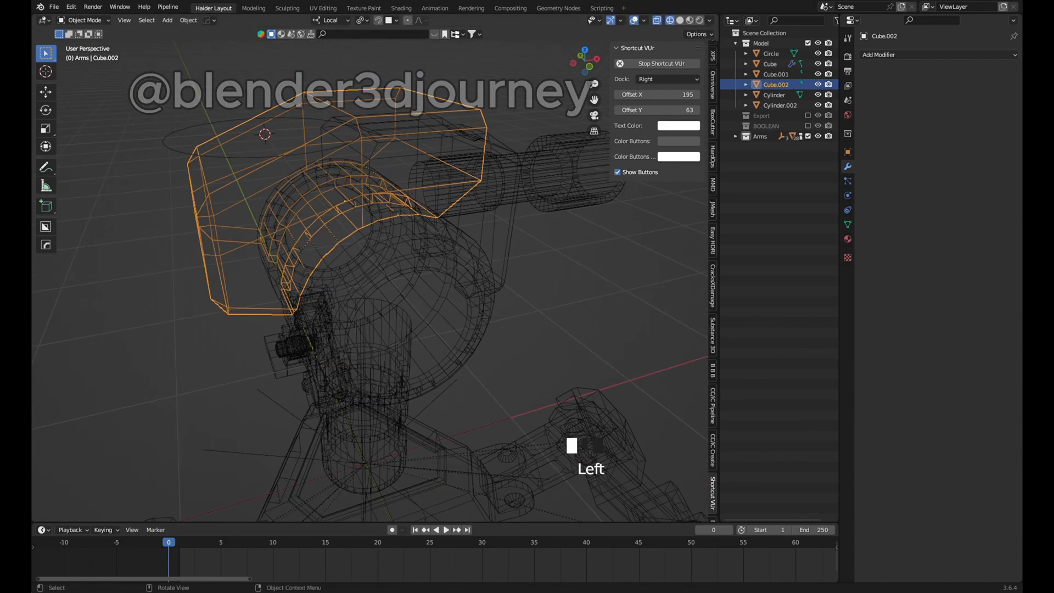
pyautogui.click(392, 20)
pyautogui.click(384, 62)
pyautogui.hotkey('shift', 'z')
pyautogui.press('`')
pyautogui.click(324, 144)
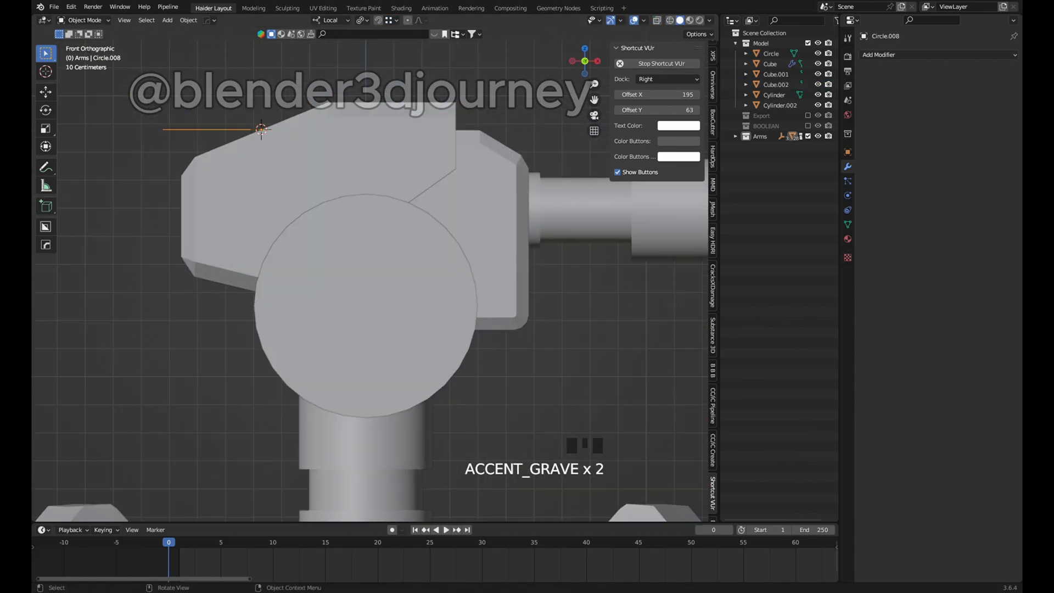
pyautogui.scroll(2, 329, 165)
pyautogui.keyDown('shift'); pyautogui.moveTo(329, 164); pyautogui.dragTo(343, 263, button='middle'); pyautogui.keyUp('shift')
pyautogui.press('r')
pyautogui.click(398, 170)
# Step: Scale the tilted circle down until it fits within the head's sloped top face
pyautogui.moveTo(397, 170); pyautogui.dragTo(505, 261, button='middle')
pyautogui.press('s')
pyautogui.click(439, 244)
pyautogui.moveTo(439, 245); pyautogui.dragTo(320, 200, button='middle')
pyautogui.press('s')
pyautogui.click(420, 239)
# Step: Fill the circle with a face and extrude it along its normal into a short neck
pyautogui.press('Tab')
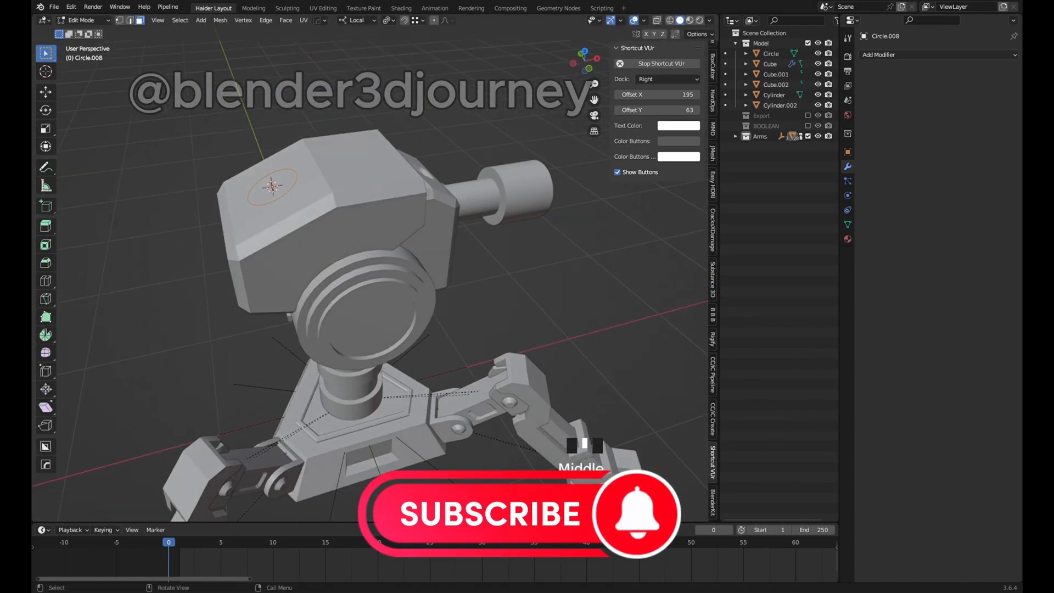
pyautogui.press('e')
pyautogui.rightClick(294, 175)
pyautogui.press('f')
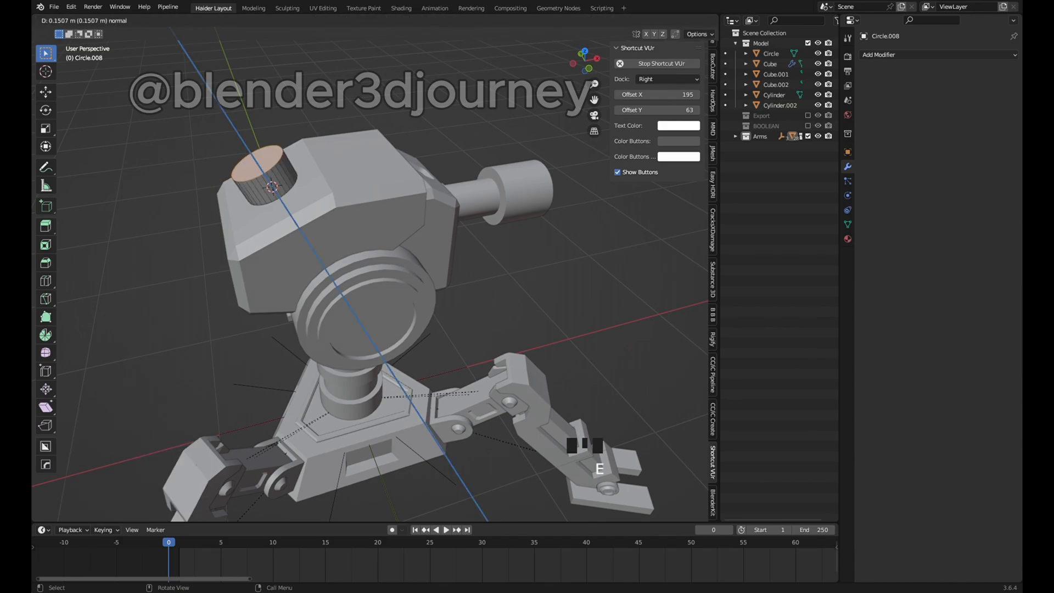
# Step: Extrude the neck's top face in place, scale it by 2.057 and extrude it into a thin flange
pyautogui.rightClick(272, 187)
pyautogui.press('s')
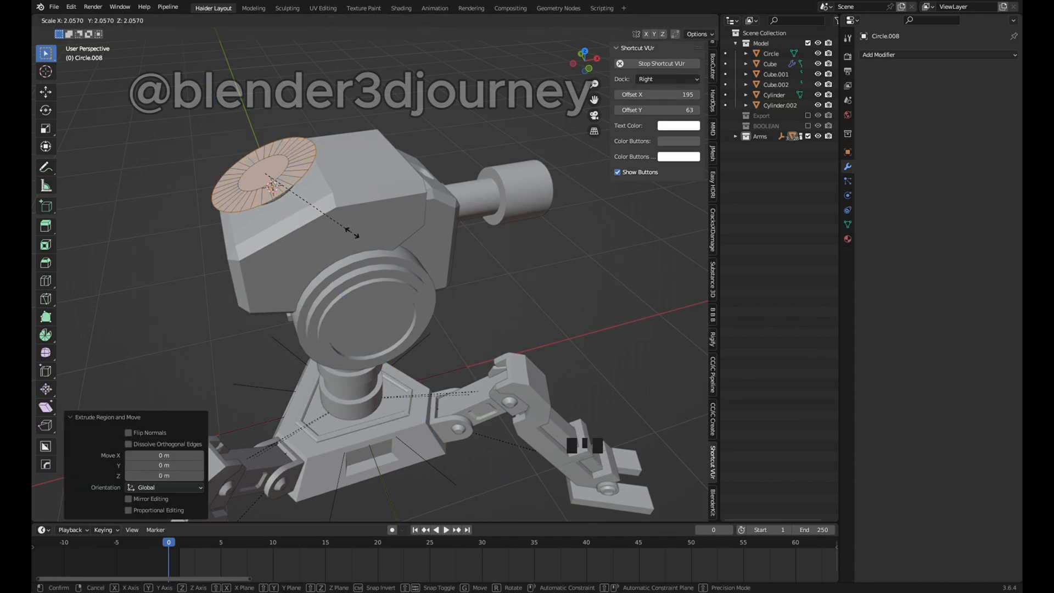
pyautogui.click(351, 232)
pyautogui.scroll(-4, 351, 232)
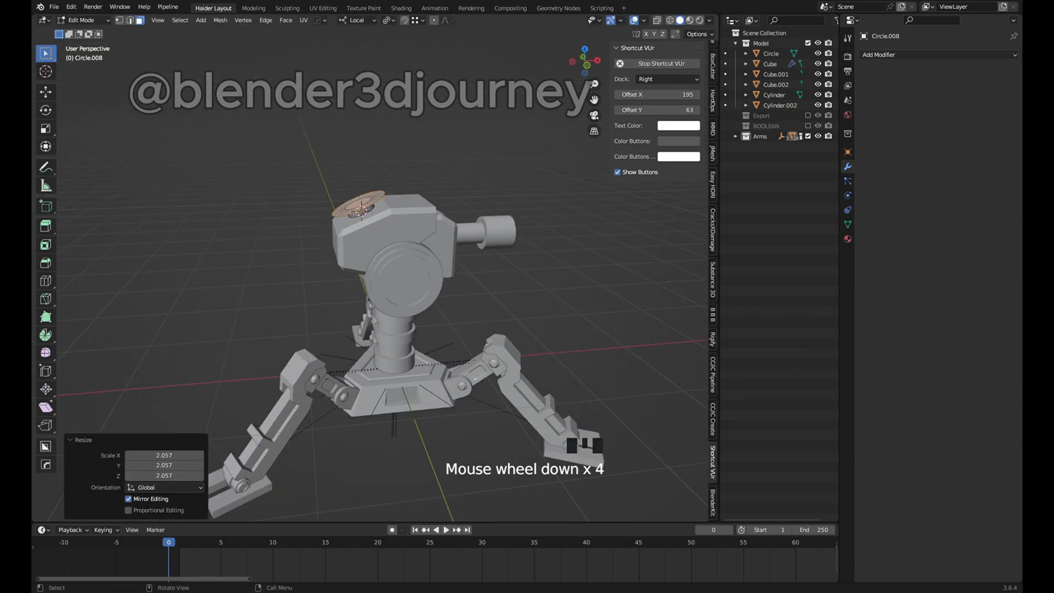
pyautogui.moveTo(351, 232); pyautogui.dragTo(352, 172, button='middle')
pyautogui.click(351, 233)
pyautogui.scroll(-2, 352, 232)
# Step: Inset the flange's top face and extrude the inner face 0.62806 m along its normal
pyautogui.press('i')
pyautogui.click(384, 260)
pyautogui.click(351, 232)
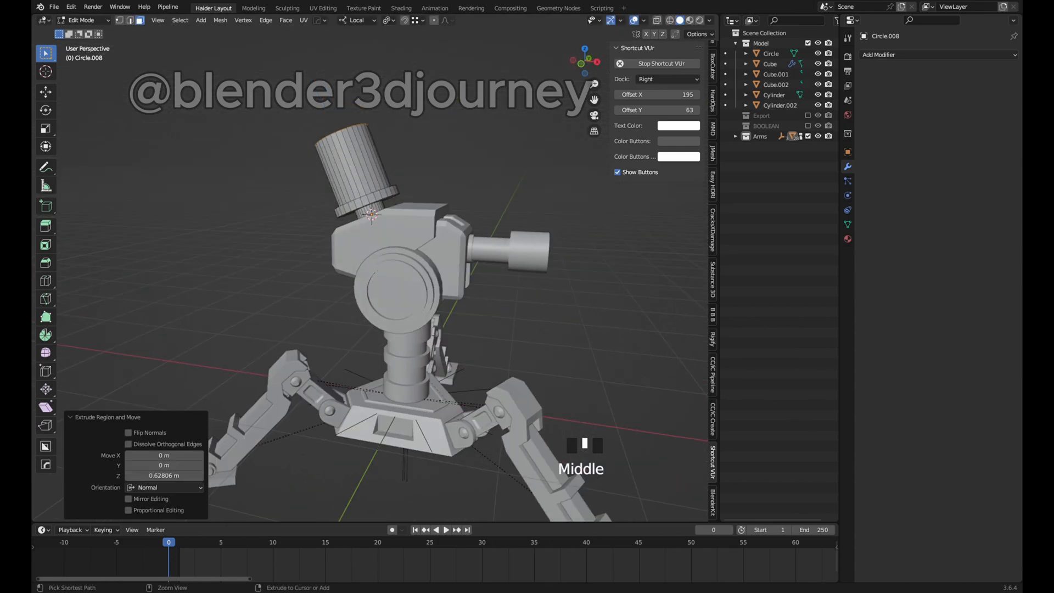
pyautogui.click(395, 202)
# Step: Shade the new cylinder smooth and enable Auto Smooth at 30°
pyautogui.moveTo(395, 202); pyautogui.dragTo(351, 159, button='middle')
pyautogui.press('Tab')
pyautogui.rightClick(329, 159)
pyautogui.rightClick(329, 160)
pyautogui.click(330, 160)
pyautogui.click(847, 224)
pyautogui.click(925, 283)
# Step: Bevel both outer rim edges of the cylinder's flange
pyautogui.scroll(9, 363, 195)
pyautogui.moveTo(363, 195); pyautogui.dragTo(401, 208, button='middle')
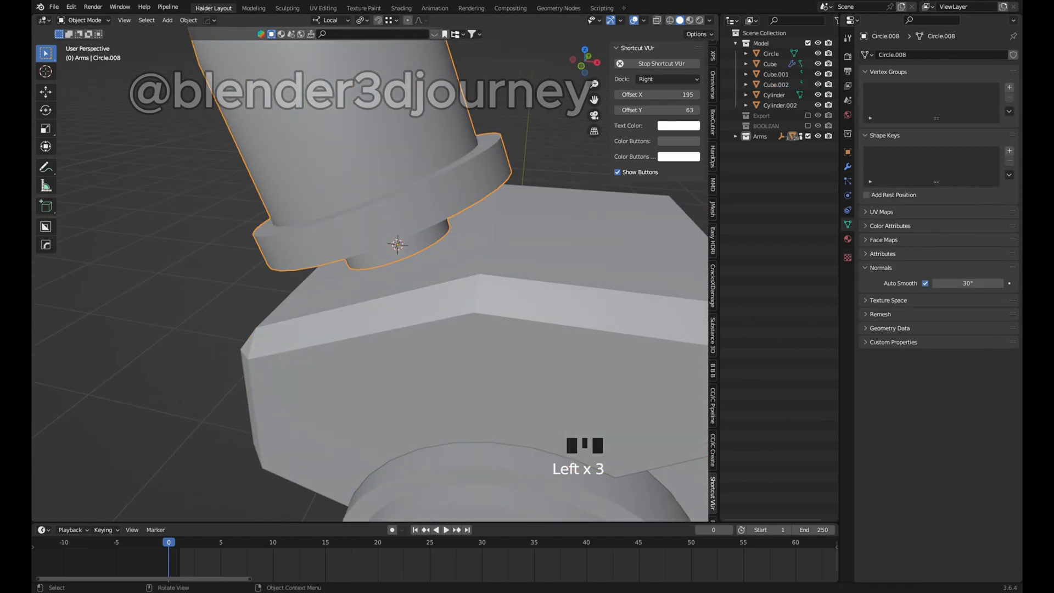
pyautogui.press('Tab')
pyautogui.click(437, 199)
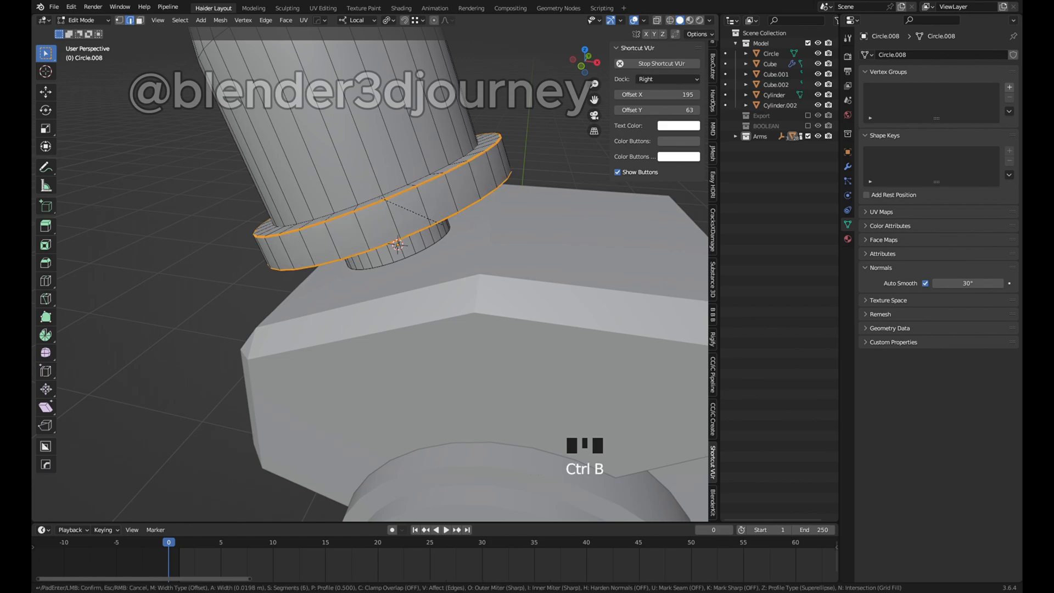
pyautogui.click(444, 226)
pyautogui.press('Tab')
# Step: Inset the two stacked faces on the front end of the turret head's block
pyautogui.moveTo(444, 226); pyautogui.dragTo(554, 187, button='middle')
pyautogui.click(357, 351)
pyautogui.press('Tab')
pyautogui.click(356, 360)
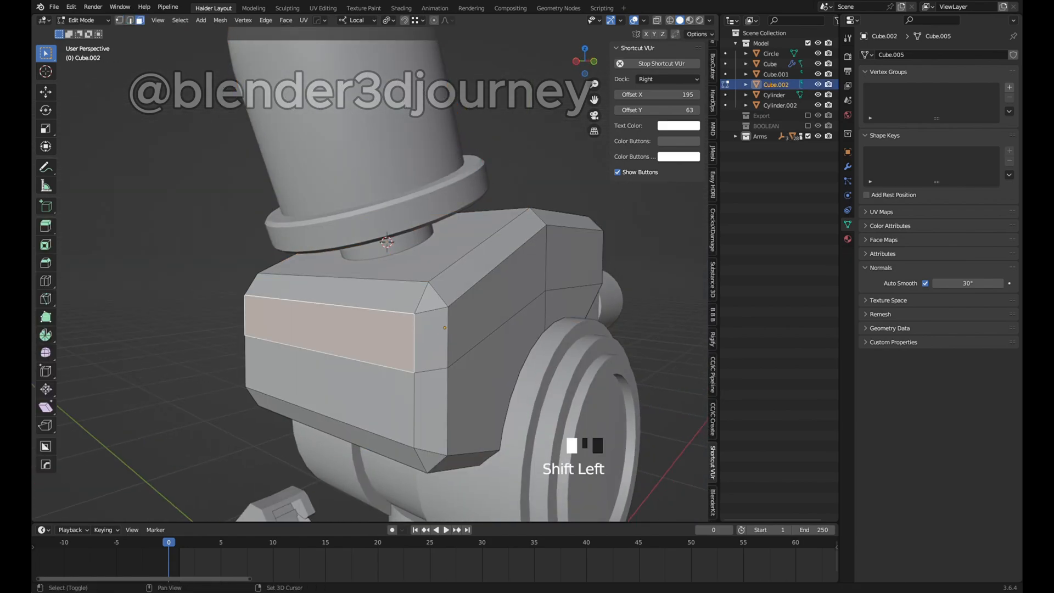
pyautogui.keyDown('shift'); pyautogui.click(351, 384); pyautogui.keyUp('shift')
pyautogui.press('i')
pyautogui.click(363, 373)
# Step: Extrude the two inset front faces outward into a long box projecting from the turret head
pyautogui.moveTo(439, 346); pyautogui.dragTo(358, 337, button='middle')
pyautogui.press('`')
pyautogui.click(291, 301)
pyautogui.keyDown('shift'); pyautogui.moveTo(292, 301); pyautogui.dragTo(335, 324, button='middle'); pyautogui.keyUp('shift')
pyautogui.press('e')
pyautogui.keyDown('shift'); pyautogui.moveTo(426, 270); pyautogui.dragTo(425, 207, button='middle'); pyautogui.keyUp('shift')
pyautogui.click(467, 157)
# Step: Separate the extruded box from the turret head into its own object and select it
pyautogui.hotkey('ctrl', 'Tab')
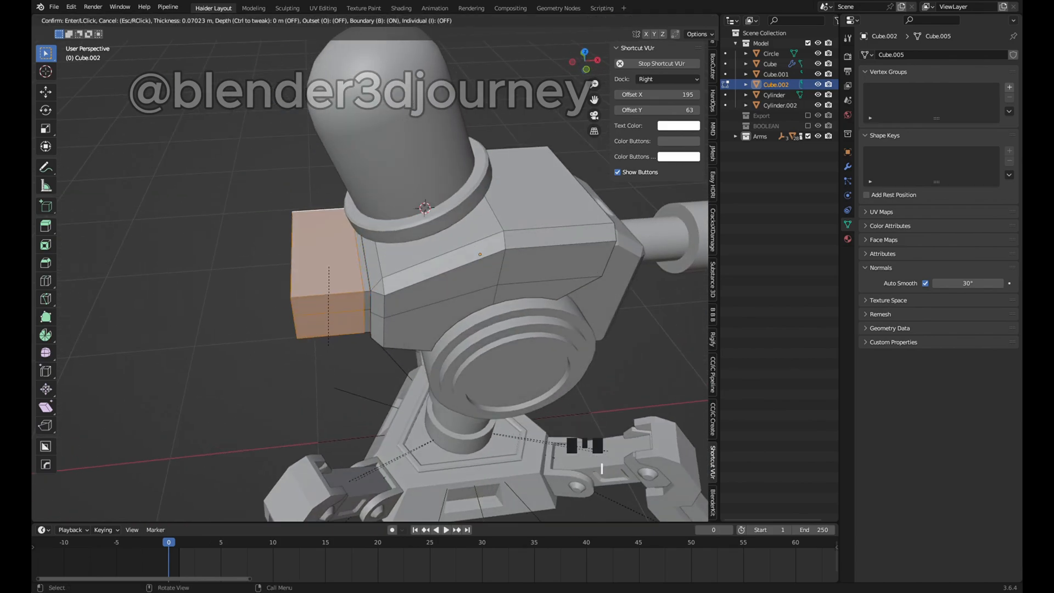
pyautogui.moveTo(316, 341); pyautogui.dragTo(351, 274, button='middle')
pyautogui.press('p')
pyautogui.click(311, 302)
pyautogui.press('Tab')
pyautogui.click(335, 280)
# Step: Dissolve the leftover middle edges of the separated box so that each side is one face
pyautogui.press('Tab')
pyautogui.click(346, 267)
pyautogui.hotkey('ctrl', 'x')
pyautogui.keyDown('shift'); pyautogui.moveTo(351, 274); pyautogui.dragTo(417, 275, button='middle'); pyautogui.keyUp('shift')
pyautogui.click(362, 289)
# Step: Inset the box's outer faces individually by about 0.067 m
pyautogui.press('3')
pyautogui.keyDown('shift'); pyautogui.click(357, 270); pyautogui.keyUp('shift')
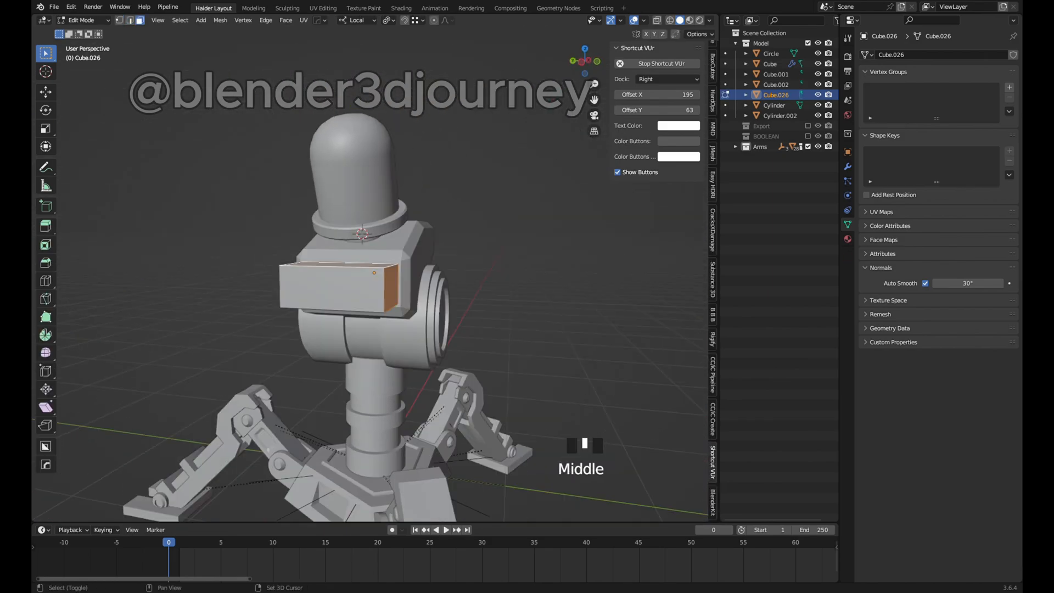
pyautogui.keyDown('shift'); pyautogui.click(332, 288); pyautogui.keyUp('shift')
pyautogui.keyDown('shift'); pyautogui.click(337, 301); pyautogui.keyUp('shift')
pyautogui.moveTo(352, 307); pyautogui.dragTo(351, 417, button='middle')
pyautogui.moveTo(384, 291); pyautogui.dragTo(308, 308, button='middle')
pyautogui.scroll(4, 330, 297)
pyautogui.keyDown('shift'); pyautogui.moveTo(329, 296); pyautogui.dragTo(428, 307, button='middle'); pyautogui.keyUp('shift')
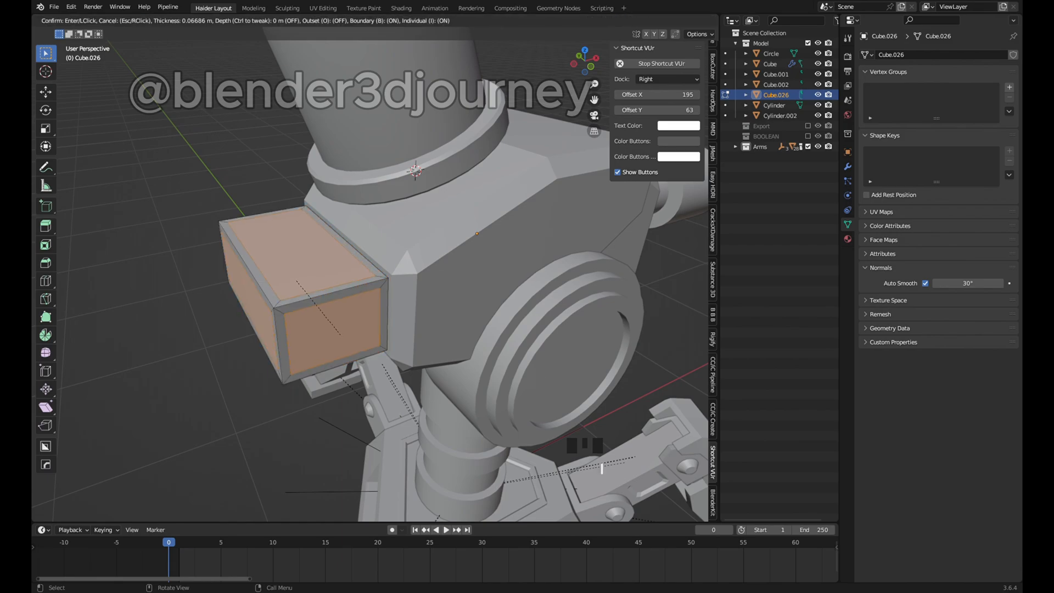
pyautogui.click(326, 318)
# Step: Extrude the inset faces inward along their normals to form shallow recessed panels on the box
pyautogui.moveTo(326, 319); pyautogui.dragTo(494, 307, button='middle')
pyautogui.hotkey('alt', 'e')
pyautogui.click(455, 324)
pyautogui.click(456, 327)
pyautogui.scroll(2, 456, 327)
pyautogui.scroll(-2, 494, 307)
# Step: Select the outer edge loops around the box's frame
pyautogui.moveTo(384, 263); pyautogui.dragTo(439, 373, button='middle')
pyautogui.click(181, 344)
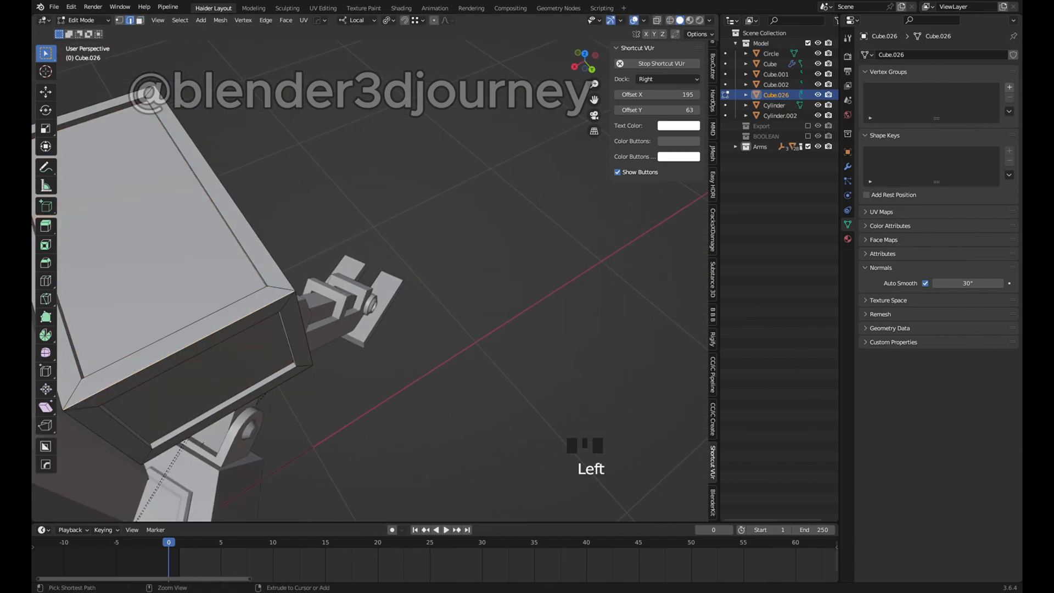
pyautogui.keyDown('alt'); pyautogui.keyDown('shift'); pyautogui.click(227, 414); pyautogui.keyUp('shift'); pyautogui.keyUp('alt')
pyautogui.moveTo(228, 415); pyautogui.dragTo(181, 241, button='middle')
pyautogui.keyDown('alt'); pyautogui.keyDown('shift'); pyautogui.click(170, 369); pyautogui.keyUp('shift'); pyautogui.keyUp('alt')
pyautogui.moveTo(170, 369); pyautogui.dragTo(168, 329, button='middle')
pyautogui.keyDown('alt'); pyautogui.keyDown('shift'); pyautogui.click(167, 323); pyautogui.keyUp('shift'); pyautogui.keyUp('alt')
pyautogui.scroll(4, 370, 274)
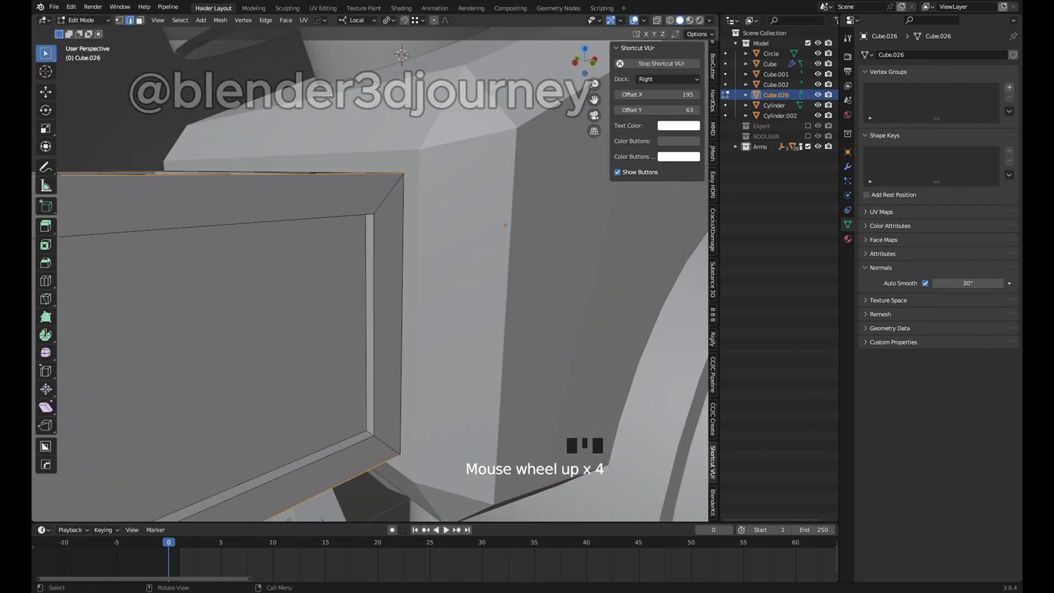
pyautogui.keyDown('shift'); pyautogui.moveTo(370, 274); pyautogui.dragTo(417, 258, button='middle'); pyautogui.keyUp('shift')
pyautogui.scroll(-5, 371, 274)
pyautogui.moveTo(202, 347); pyautogui.dragTo(230, 406, button='middle')
pyautogui.keyDown('alt'); pyautogui.keyDown('shift'); pyautogui.click(211, 263); pyautogui.keyUp('shift'); pyautogui.keyUp('alt')
pyautogui.keyDown('alt'); pyautogui.keyDown('shift'); pyautogui.click(357, 179); pyautogui.keyUp('shift'); pyautogui.keyUp('alt')
pyautogui.moveTo(357, 179); pyautogui.dragTo(494, 219, button='middle')
pyautogui.keyDown('alt'); pyautogui.keyDown('shift'); pyautogui.click(361, 250); pyautogui.keyUp('shift'); pyautogui.keyUp('alt')
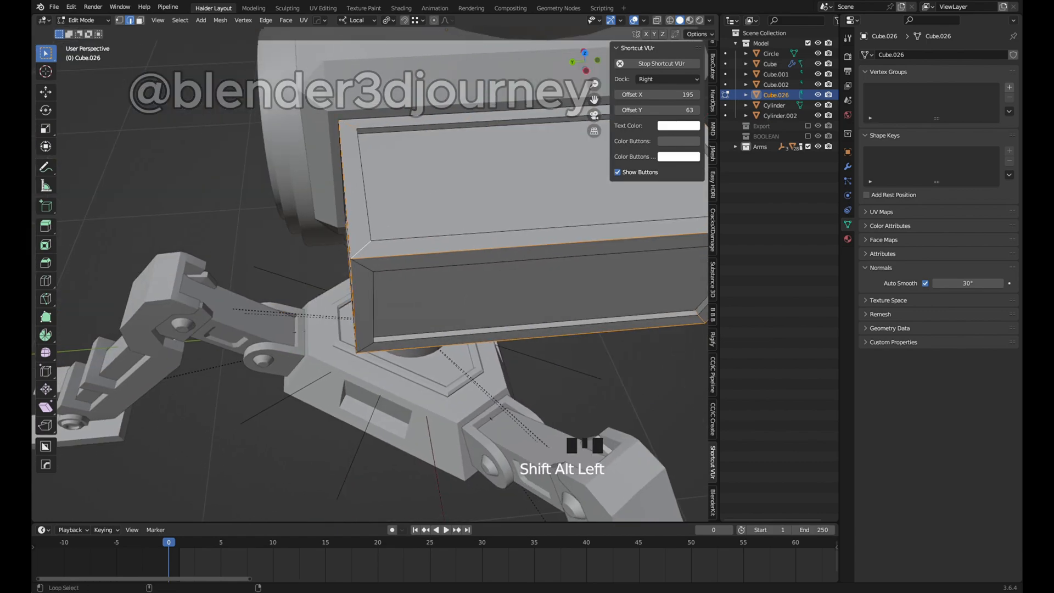
pyautogui.moveTo(361, 250); pyautogui.dragTo(417, 230, button='middle')
pyautogui.moveTo(275, 191); pyautogui.dragTo(533, 137, button='middle')
# Step: Try a two-segment bevel about 0.0227 m wide on the box's selected edges
pyautogui.hotkey('ctrl', 'b')
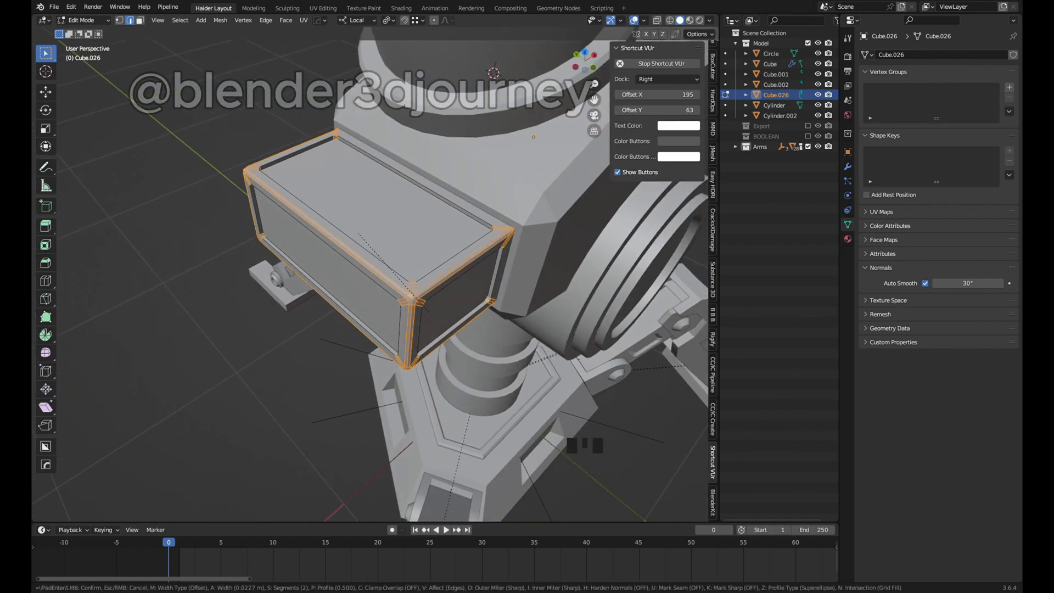
pyautogui.click(430, 314)
pyautogui.moveTo(430, 313); pyautogui.dragTo(417, 264, button='middle')
pyautogui.hotkey('ctrl', 'Tab')
pyautogui.rightClick(377, 231)
pyautogui.rightClick(377, 231)
pyautogui.hotkey('ctrl', 'z')
pyautogui.hotkey('ctrl', 'z')
# Step: Deselect the stray inner corner edges of the box from the top view in wireframe
pyautogui.press('KP_7')
pyautogui.scroll(2, 384, 275)
pyautogui.hotkey('shift', 'z')
pyautogui.keyDown('ctrl'); pyautogui.moveTo(461, 384); pyautogui.dragTo(442, 399); pyautogui.keyUp('ctrl')
pyautogui.keyDown('ctrl'); pyautogui.moveTo(263, 384); pyautogui.dragTo(244, 399); pyautogui.keyUp('ctrl')
pyautogui.keyDown('ctrl'); pyautogui.moveTo(238, 254); pyautogui.dragTo(238, 324, button='middle'); pyautogui.keyUp('ctrl')
pyautogui.keyDown('shift'); pyautogui.moveTo(238, 324); pyautogui.dragTo(241, 436, button='middle'); pyautogui.keyUp('shift')
pyautogui.keyDown('ctrl'); pyautogui.moveTo(360, 219); pyautogui.dragTo(344, 235); pyautogui.keyUp('ctrl')
pyautogui.moveTo(344, 235); pyautogui.dragTo(325, 250, button='middle')
pyautogui.press('KP_7')
pyautogui.scroll(4, 324, 249)
pyautogui.keyDown('ctrl'); pyautogui.moveTo(178, 199); pyautogui.dragTo(162, 211); pyautogui.keyUp('ctrl')
pyautogui.moveTo(161, 212); pyautogui.dragTo(184, 99, button='middle')
# Step: Deselect the remaining inner corner edges from the front view and try bevelling the box's outer edges
pyautogui.press('KP_1')
pyautogui.scroll(4, 374, 280)
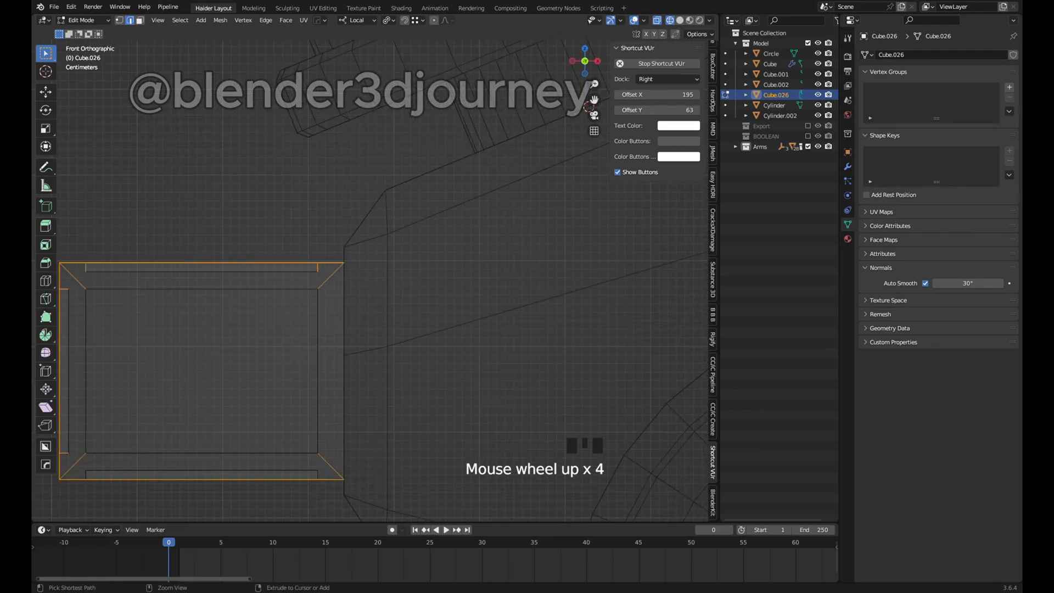
pyautogui.keyDown('ctrl'); pyautogui.moveTo(324, 472); pyautogui.dragTo(344, 439); pyautogui.keyUp('ctrl')
pyautogui.press('`')
pyautogui.click(266, 438)
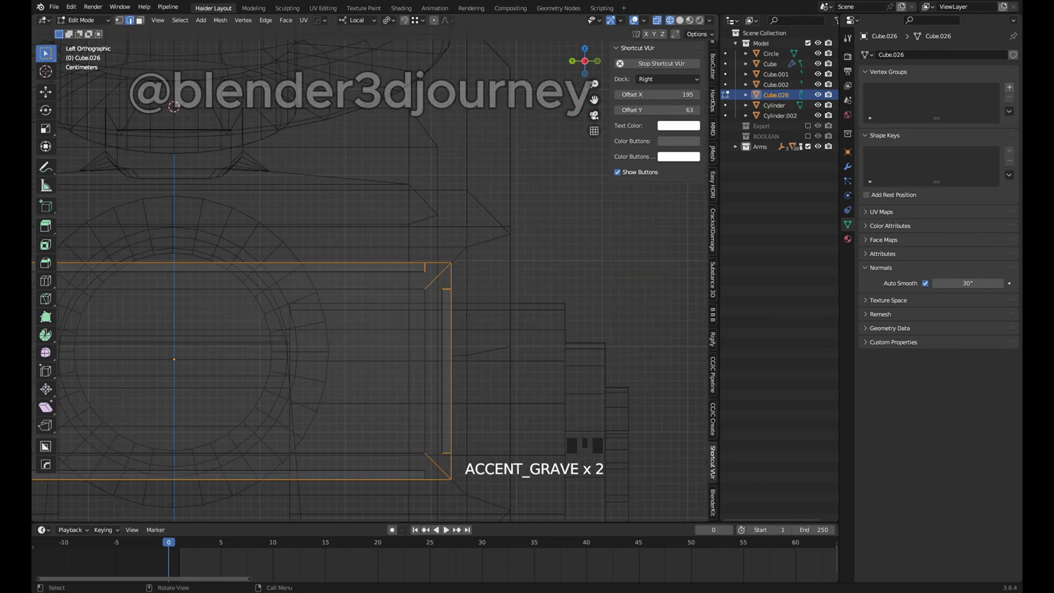
pyautogui.moveTo(175, 357)
pyautogui.keyDown('shift'); pyautogui.mouseDown(button='middle')
pyautogui.moveTo(517, 326)
pyautogui.moveTo(439, 323)
pyautogui.moveTo(406, 357)
pyautogui.mouseUp(button='middle'); pyautogui.keyUp('shift')
pyautogui.hotkey('shift', 'z')
pyautogui.hotkey('ctrl', 'b')
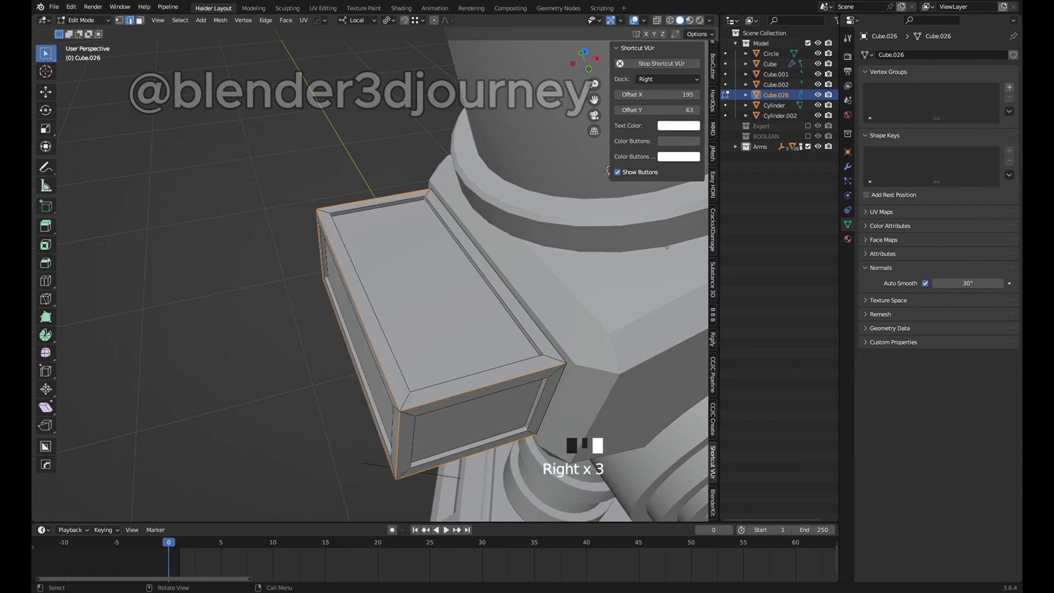
# Step: Isolate the box in local view and select the short corner edges of its recessed panels from the left view
pyautogui.press('KP_Divide')
pyautogui.moveTo(384, 274); pyautogui.dragTo(439, 274, button='middle')
pyautogui.press('f')
pyautogui.click(493, 263)
pyautogui.scroll(4, 439, 274)
pyautogui.hotkey('shift', 'z')
pyautogui.moveTo(286, 354); pyautogui.dragTo(298, 358)
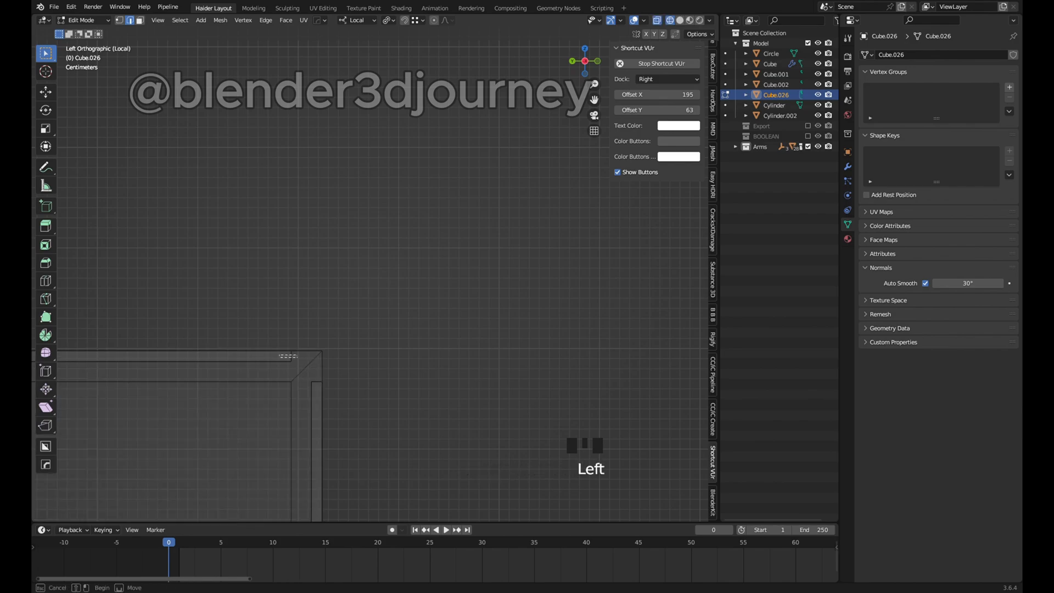
pyautogui.keyDown('shift'); pyautogui.moveTo(292, 356); pyautogui.dragTo(417, 318, button='middle'); pyautogui.keyUp('shift')
pyautogui.keyDown('shift'); pyautogui.moveTo(274, 417); pyautogui.dragTo(273, 178, button='middle'); pyautogui.keyUp('shift')
pyautogui.keyDown('shift'); pyautogui.click(263, 296); pyautogui.keyUp('shift')
pyautogui.scroll(-3, 370, 280)
pyautogui.keyDown('shift'); pyautogui.moveTo(680, 307); pyautogui.dragTo(353, 456, button='middle'); pyautogui.keyUp('shift')
pyautogui.scroll(5, 365, 289)
pyautogui.keyDown('shift'); pyautogui.click(355, 258); pyautogui.keyUp('shift')
pyautogui.keyDown('shift'); pyautogui.click(353, 179); pyautogui.keyUp('shift')
# Step: Complete the selection of the recessed panels' corner edges from the other side views and return to solid shading
pyautogui.press('`')
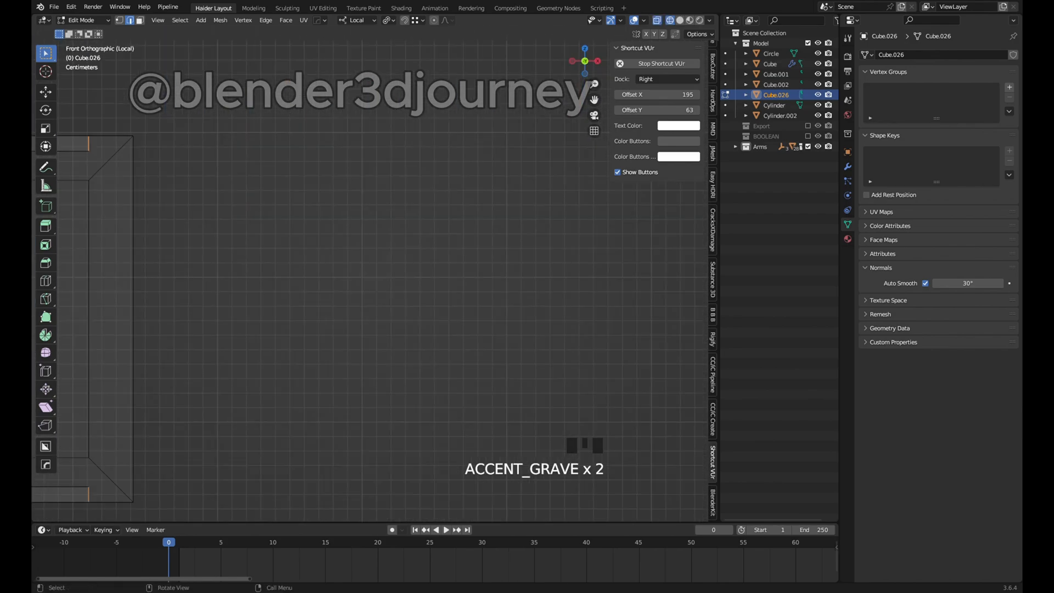
pyautogui.scroll(-4, 286, 153)
pyautogui.keyDown('shift'); pyautogui.moveTo(285, 154); pyautogui.dragTo(598, 117, button='middle'); pyautogui.keyUp('shift')
pyautogui.scroll(3, 220, 192)
pyautogui.keyDown('shift'); pyautogui.moveTo(219, 192); pyautogui.dragTo(223, 217, button='middle'); pyautogui.keyUp('shift')
pyautogui.scroll(-2, 578, 257)
pyautogui.keyDown('shift'); pyautogui.moveTo(578, 257); pyautogui.dragTo(423, 294, button='middle'); pyautogui.keyUp('shift')
pyautogui.press('`')
pyautogui.click(345, 294)
pyautogui.scroll(-3, 346, 294)
pyautogui.moveTo(346, 294); pyautogui.dragTo(241, 351, button='middle')
pyautogui.keyDown('ctrl'); pyautogui.moveTo(296, 222); pyautogui.dragTo(340, 250); pyautogui.keyUp('ctrl')
pyautogui.moveTo(340, 250); pyautogui.dragTo(403, 249, button='middle')
pyautogui.hotkey('shift', 'z')
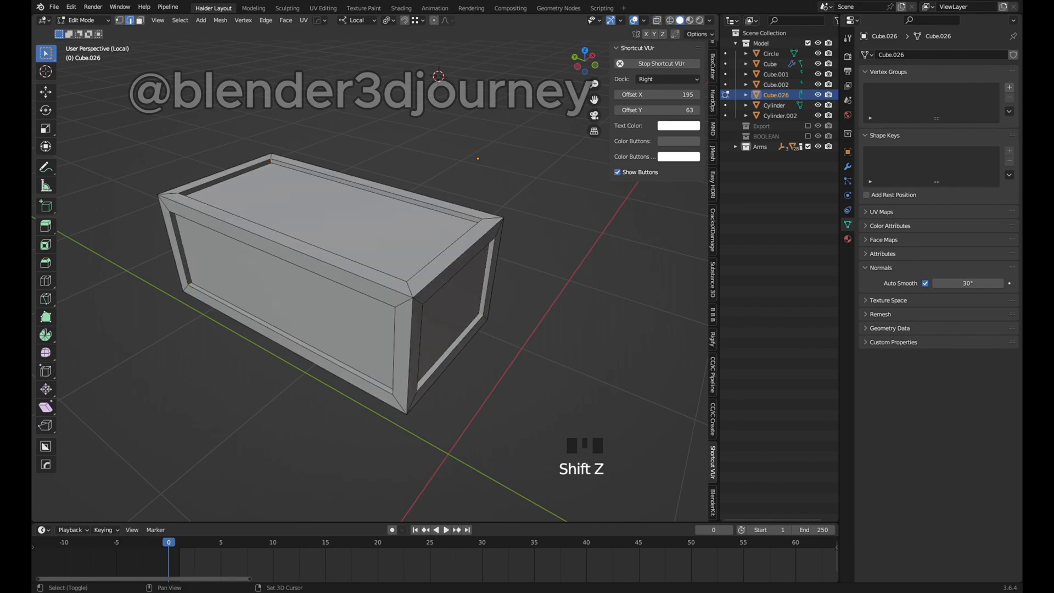
# Step: Bevel the selected corner edges of the box's recessed panels
pyautogui.moveTo(404, 250); pyautogui.dragTo(170, 264, button='middle')
pyautogui.moveTo(308, 301); pyautogui.dragTo(415, 341, button='middle')
pyautogui.hotkey('ctrl', 'b')
pyautogui.click(265, 348)
pyautogui.scroll(3, 401, 324)
pyautogui.scroll(9, 329, 274)
pyautogui.scroll(-11, 329, 275)
pyautogui.scroll(-4, 369, 280)
pyautogui.moveTo(370, 280)
pyautogui.mouseDown(button='middle')
pyautogui.moveTo(418, 296)
pyautogui.moveTo(417, 230)
pyautogui.moveTo(395, 247)
pyautogui.moveTo(395, 236)
pyautogui.moveTo(472, 275)
pyautogui.moveTo(362, 253)
pyautogui.mouseUp(button='middle')
# Step: Leave mesh editing and move the box along its local Y axis
pyautogui.press('Tab')
pyautogui.hotkey('ctrl', 'Tab')
pyautogui.scroll(5, 369, 280)
pyautogui.press('g')
pyautogui.press('y')
pyautogui.click(395, 258)
# Step: Shade the box smooth and enable Auto Smooth at 30°
pyautogui.scroll(-8, 396, 258)
pyautogui.rightClick(384, 247)
pyautogui.click(385, 247)
pyautogui.click(925, 282)
pyautogui.scroll(-4, 417, 264)
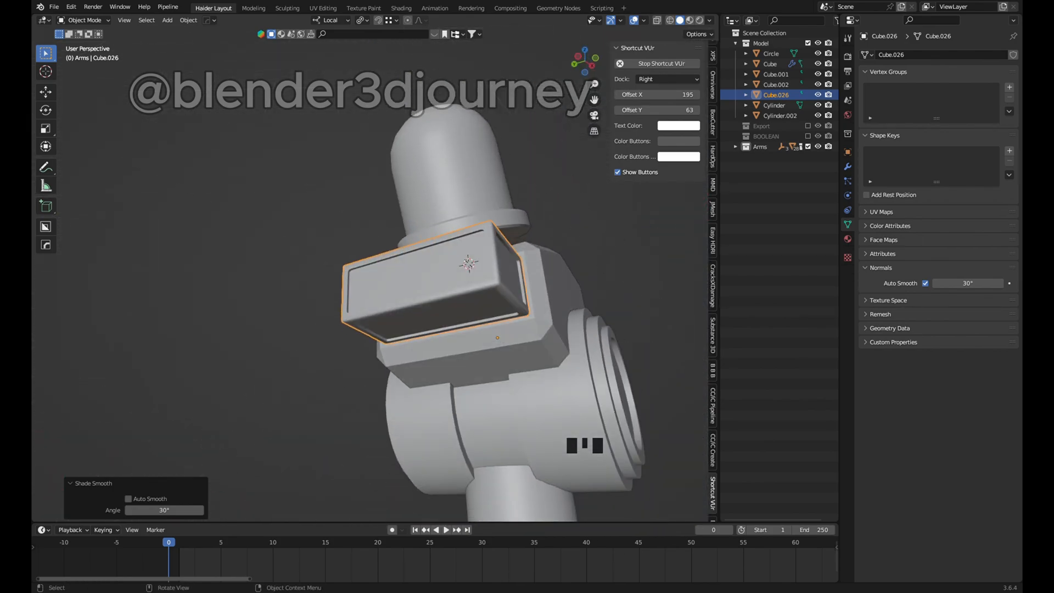
# Step: Add a cylinder mesh at the 3D cursor
pyautogui.hotkey('shift', 'a')
pyautogui.moveTo(422, 280)
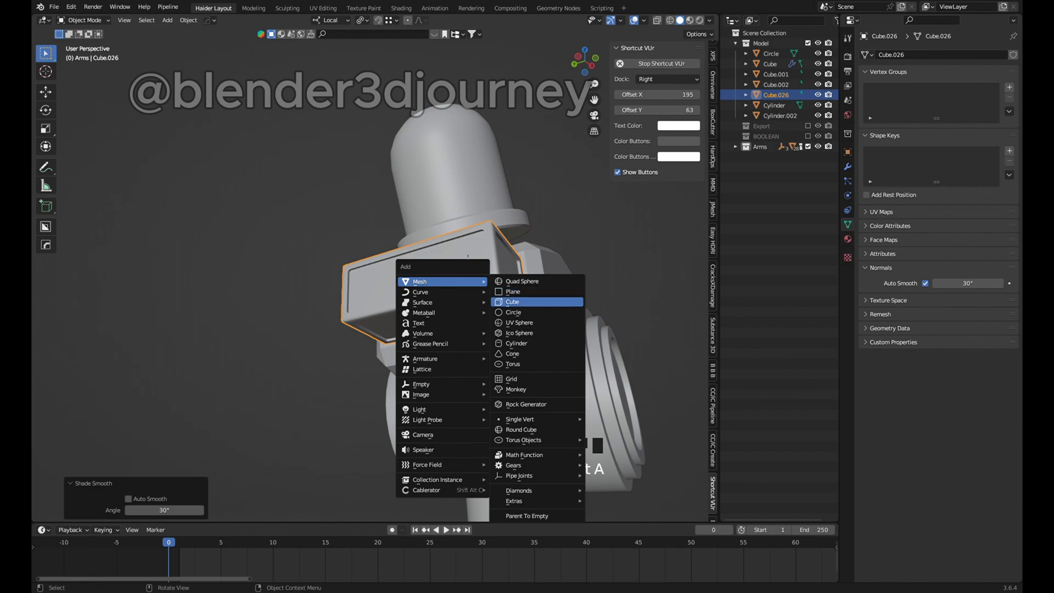
pyautogui.click(514, 343)
pyautogui.scroll(-5, 494, 329)
# Step: Rotate the new cylinder 90° around X and scale it uniformly to 0.103
pyautogui.write('rx90')
pyautogui.press('Return')
pyautogui.press('s')
pyautogui.click(453, 297)
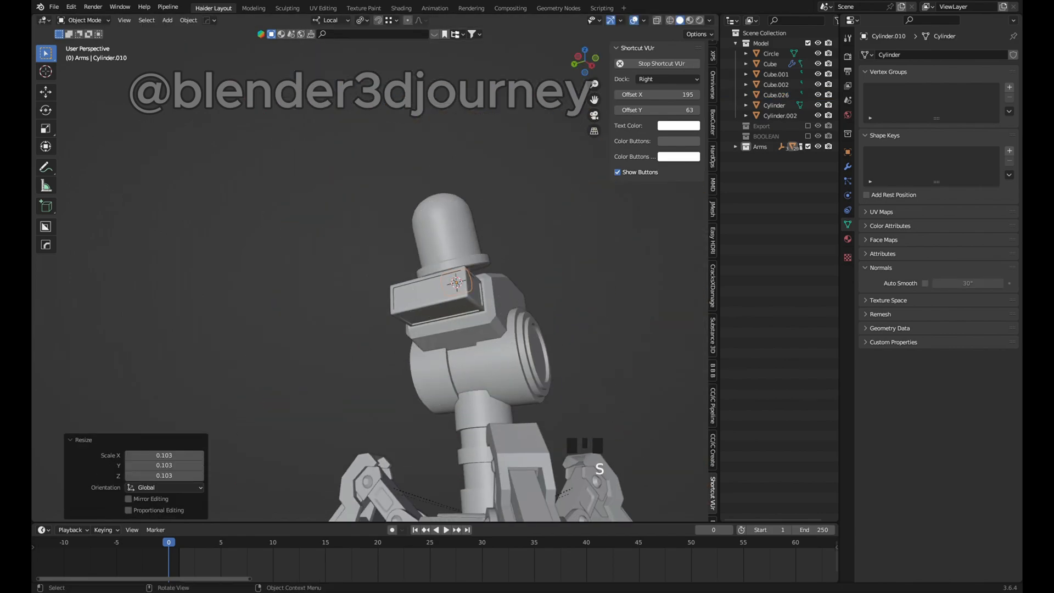
# Step: Position the cylinder beneath the front box, lowering it 0.53476 m along Z
pyautogui.press('`')
pyautogui.press('g')
pyautogui.middleClick(417, 283)
pyautogui.click(391, 283)
pyautogui.press('`')
pyautogui.press('z')
pyautogui.click(426, 367)
# Step: Stretch the cylinder lengthwise along the global Y axis by 1.795
pyautogui.moveTo(426, 367); pyautogui.dragTo(491, 387, button='middle')
pyautogui.scroll(5, 461, 351)
pyautogui.press('s')
pyautogui.press('x')
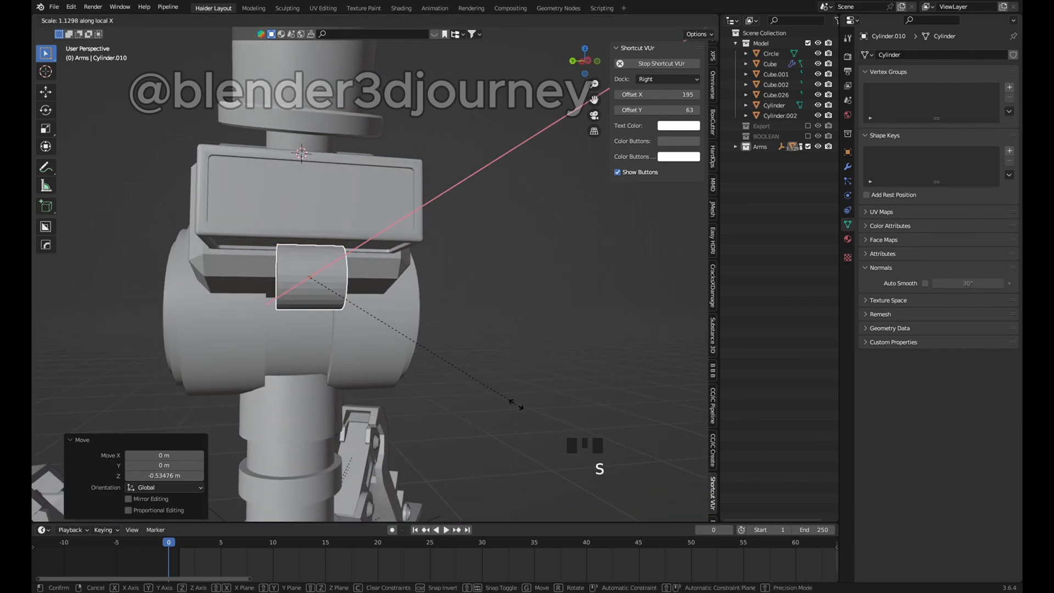
pyautogui.click(635, 478)
pyautogui.moveTo(635, 478); pyautogui.dragTo(357, 306, button='middle')
pyautogui.scroll(4, 357, 306)
pyautogui.press('`')
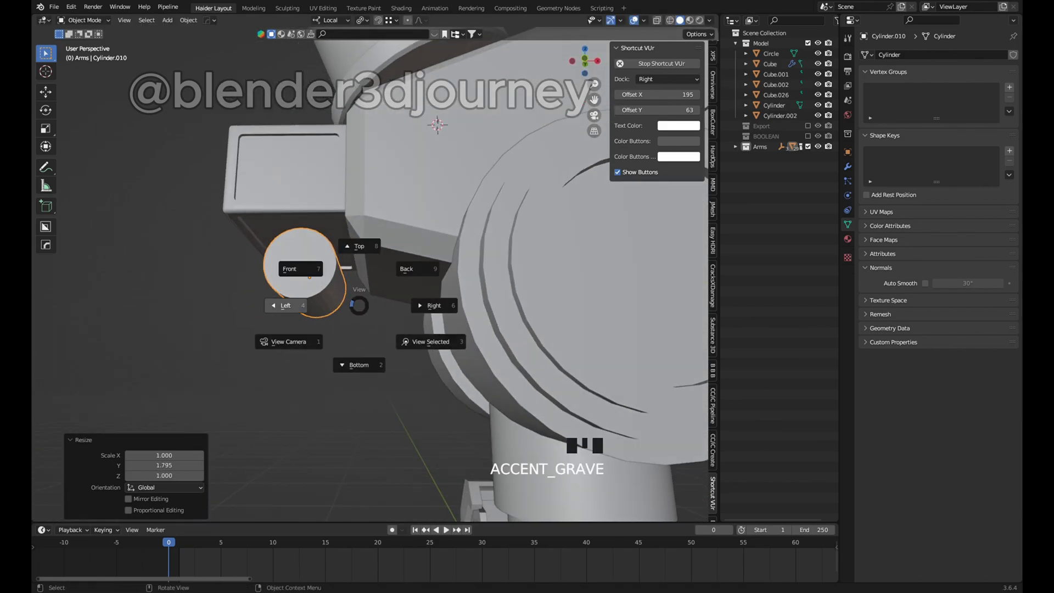
# Step: Shift the cylinder beneath the front box -0.014597 m along local X and shade it auto smooth at 60°
pyautogui.click(294, 275)
pyautogui.scroll(-5, 295, 278)
pyautogui.press('g')
pyautogui.press('x')
pyautogui.click(289, 279)
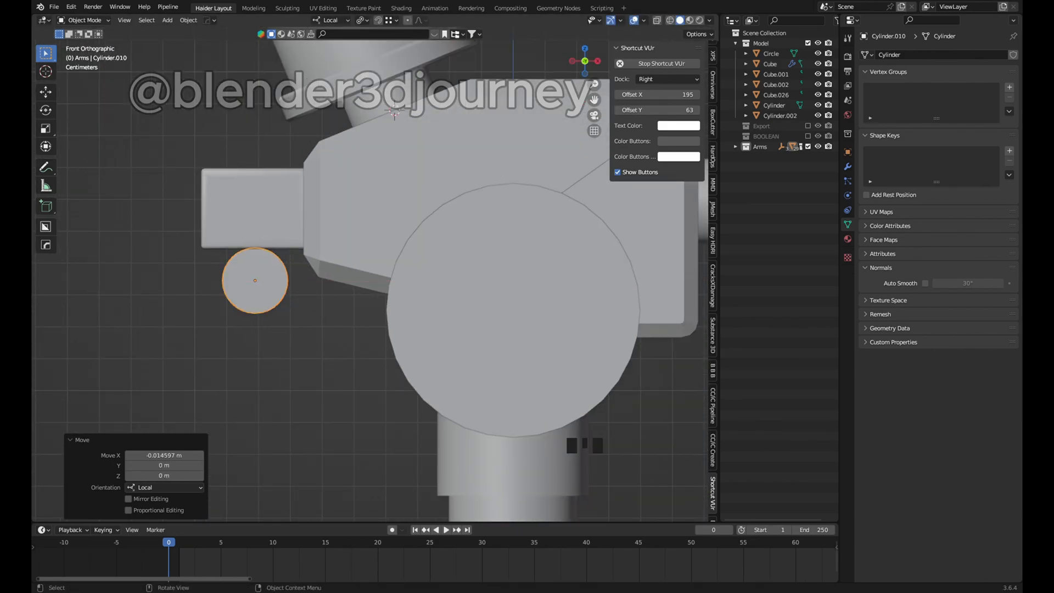
pyautogui.moveTo(289, 278); pyautogui.dragTo(396, 285, button='middle')
pyautogui.rightClick(269, 281)
pyautogui.click(269, 280)
# Step: Inset both end faces of the cylinder twice, with thicknesses of about 0.1437 m and 0.3368 m
pyautogui.scroll(3, 265, 280)
pyautogui.moveTo(307, 280); pyautogui.dragTo(538, 282, button='middle')
pyautogui.hotkey('ctrl', 'Tab')
pyautogui.click(140, 20)
pyautogui.hotkey('alt', 'a')
pyautogui.keyDown('shift'); pyautogui.click(280, 291); pyautogui.keyUp('shift')
pyautogui.moveTo(280, 291); pyautogui.dragTo(97, 288, button='middle')
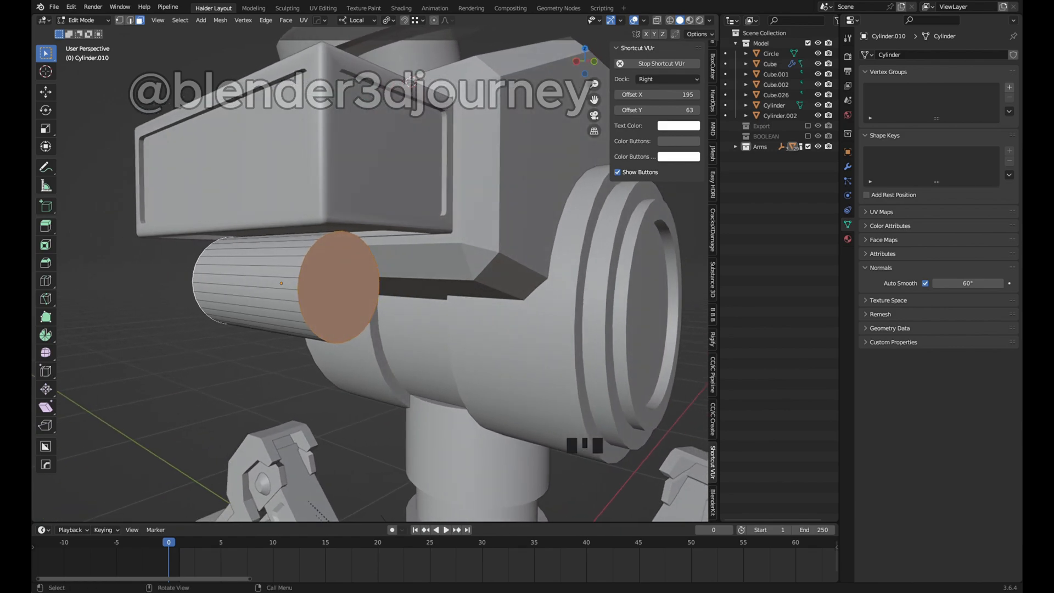
pyautogui.click(433, 323)
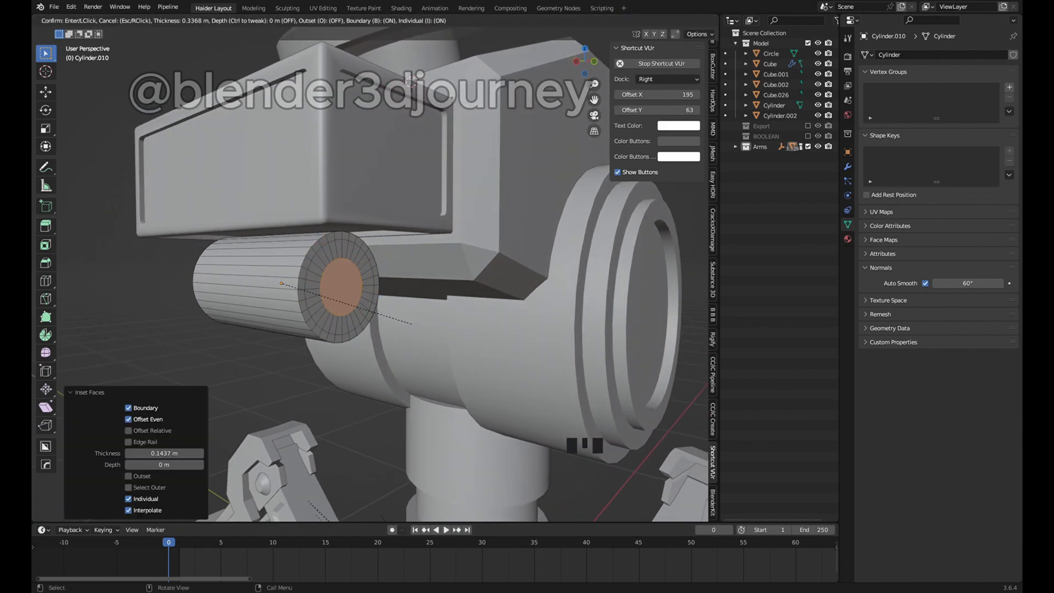
pyautogui.click(411, 323)
# Step: Extrude the inset faces on the cylinder's ends along their normals to form stepped caps
pyautogui.moveTo(411, 324); pyautogui.dragTo(293, 301, button='middle')
pyautogui.hotkey('alt', 'e')
pyautogui.click(239, 279)
pyautogui.click(263, 261)
pyautogui.scroll(2, 292, 300)
pyautogui.hotkey('ctrl', 'Tab')
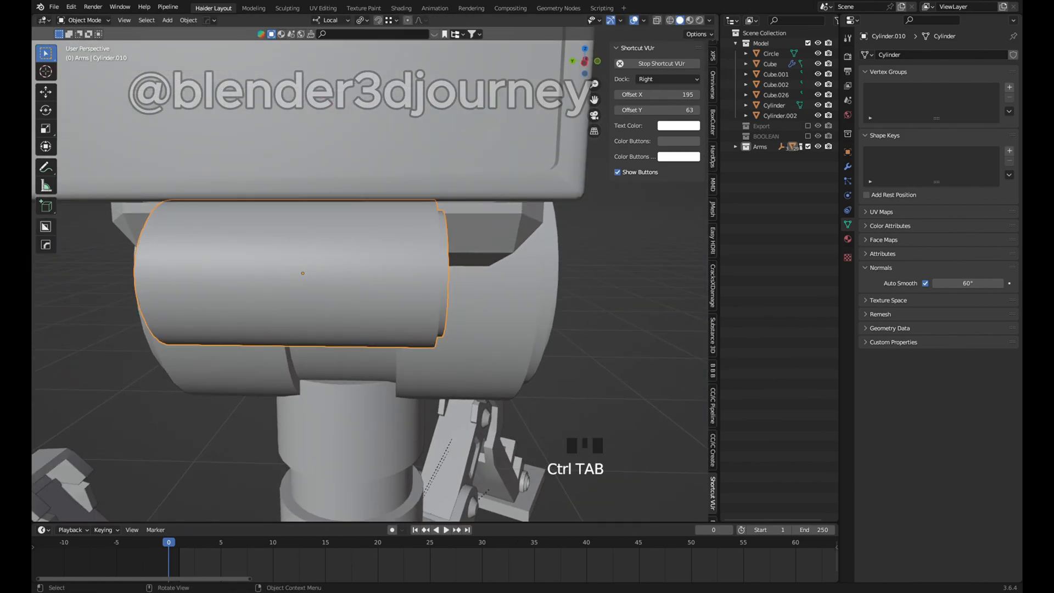
# Step: Rescale the capped cylinder along its X axis and apply its scale
pyautogui.press('s')
pyautogui.press('x')
pyautogui.click(292, 282)
pyautogui.rightClick(292, 282)
pyautogui.click(291, 281)
pyautogui.hotkey('ctrl', 'a')
pyautogui.click(393, 315)
# Step: Select the strip of side faces along the cylinder's underside, including the hidden ones, from the front view
pyautogui.moveTo(393, 315); pyautogui.dragTo(269, 297, button='middle')
pyautogui.scroll(-3, 362, 315)
pyautogui.hotkey('ctrl', 'Tab')
pyautogui.press('Tab')
pyautogui.click(403, 301)
pyautogui.press('`')
pyautogui.click(333, 301)
pyautogui.scroll(4, 351, 304)
pyautogui.hotkey('shift', 'z')
pyautogui.moveTo(296, 294); pyautogui.dragTo(379, 367)
pyautogui.hotkey('shift', 'z')
# Step: Try to extrude the cylinder's lower faces along their normals and separate them into their own object
pyautogui.moveTo(346, 357); pyautogui.dragTo(421, 333, button='middle')
pyautogui.hotkey('alt', 'e')
pyautogui.click(428, 334)
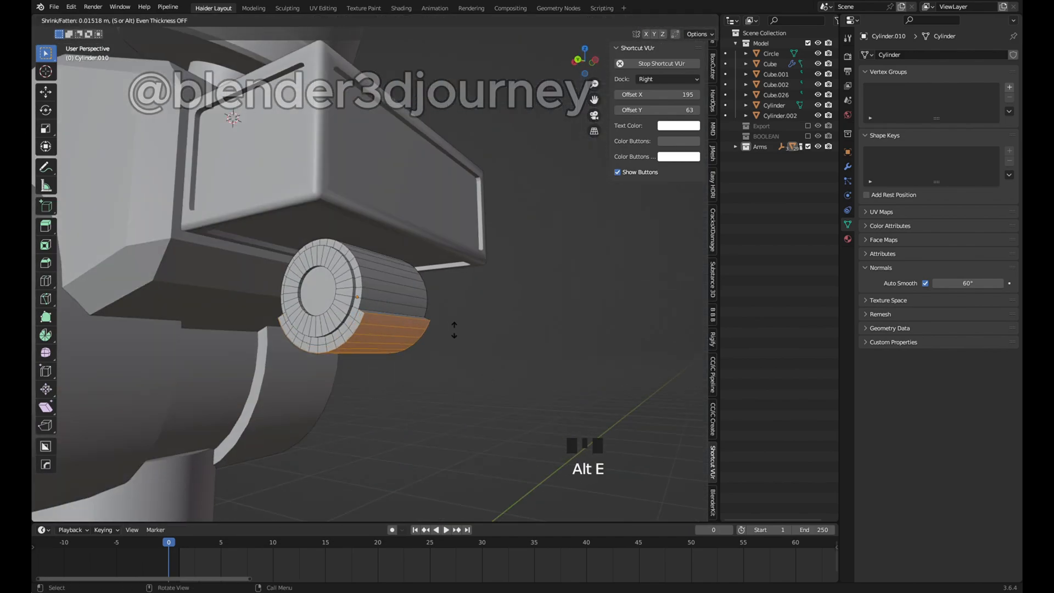
pyautogui.click(454, 329)
pyautogui.press('ctrl+KP_Add')
pyautogui.rightClick(393, 323)
pyautogui.scroll(-3, 369, 285)
pyautogui.moveTo(393, 324); pyautogui.dragTo(334, 343, button='middle')
pyautogui.press('p')
pyautogui.scroll(2, 369, 285)
pyautogui.moveTo(369, 286); pyautogui.dragTo(330, 290, button='middle')
pyautogui.hotkey('ctrl', 'Tab')
pyautogui.press('/')
# Step: Undo the extrusion and separation of the cylinder's lower faces
pyautogui.hotkey('ctrl', 'z')
pyautogui.hotkey('ctrl', 'z')
pyautogui.hotkey('ctrl', 'z')
pyautogui.hotkey('ctrl', 'z')
pyautogui.hotkey('ctrl', 'z')
pyautogui.hotkey('shift', 'd')
pyautogui.press('Escape')
pyautogui.hotkey('ctrl', 'z')
pyautogui.hotkey('ctrl', 'z')
pyautogui.hotkey('ctrl', 'z')
pyautogui.hotkey('ctrl', 'z')
# Step: Duplicate the selected lower faces in place and separate the copy into its own object
pyautogui.hotkey('shift', 'd')
pyautogui.press('Escape')
pyautogui.press('p')
pyautogui.click(500, 337)
pyautogui.press('Tab')
pyautogui.click(500, 338)
pyautogui.scroll(-4, 500, 337)
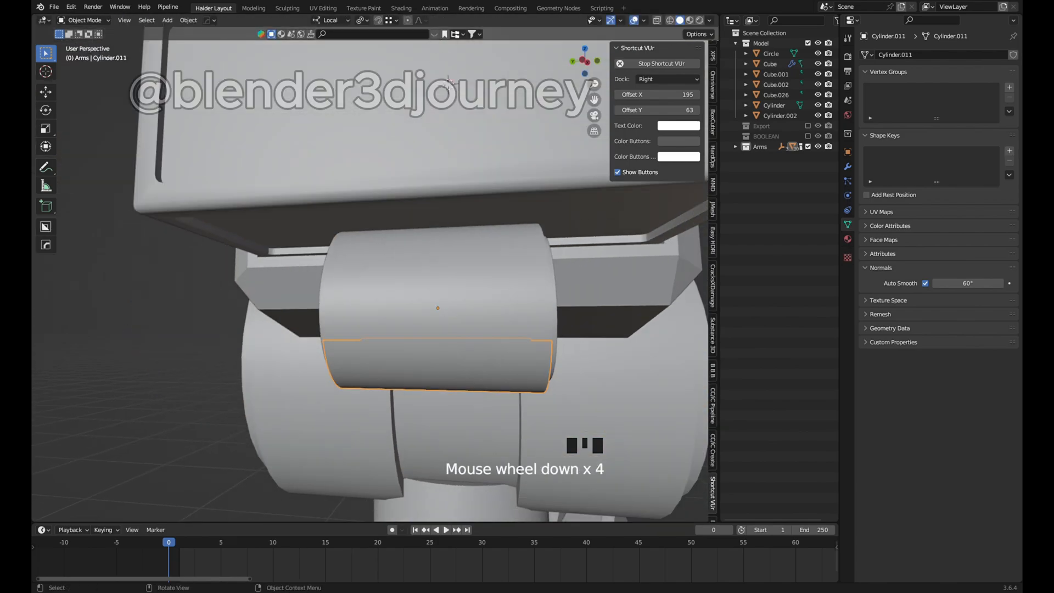
# Step: Scale the separated curved strip down along Y so it is shorter than the cylinder
pyautogui.press('`')
pyautogui.click(439, 337)
pyautogui.press('s')
pyautogui.press('y')
pyautogui.click(497, 350)
# Step: Extrude the curved strip along its normals to give it thickness and set its origin to geometry
pyautogui.hotkey('ctrl', 'Tab')
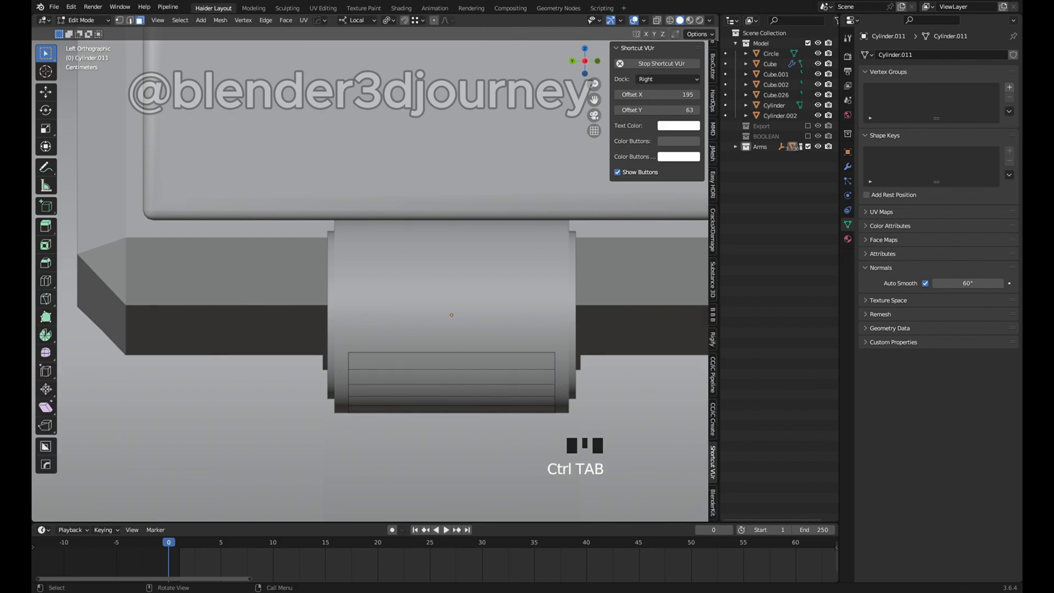
pyautogui.click(497, 364)
pyautogui.click(498, 384)
pyautogui.moveTo(396, 384); pyautogui.dragTo(518, 407, button='middle')
pyautogui.press('Tab')
pyautogui.rightClick(518, 407)
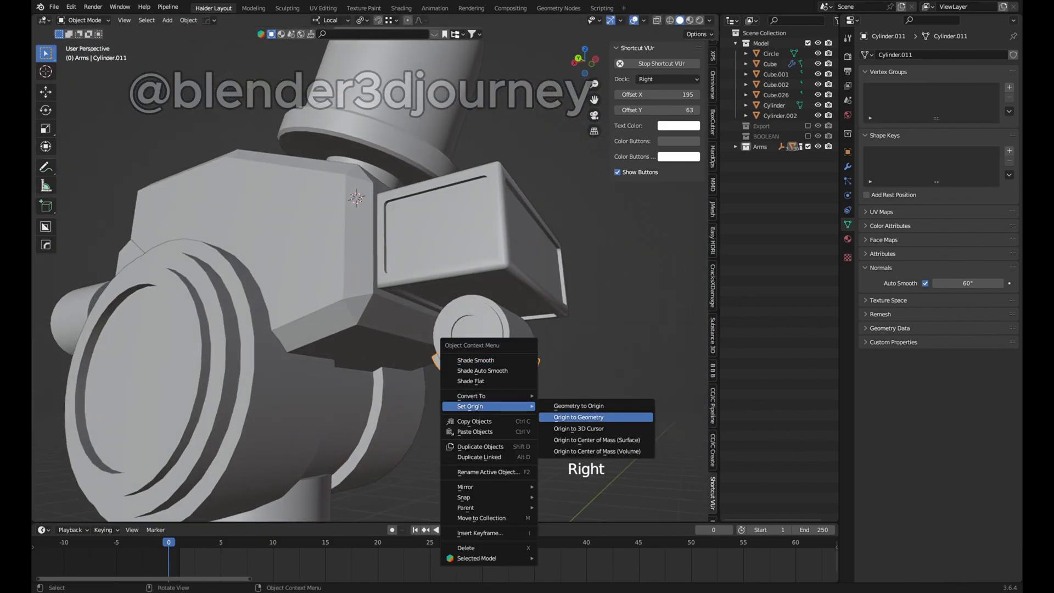
pyautogui.click(577, 416)
# Step: Duplicate the curved bracket downward along Z and rotate the copy 180° around its local X axis
pyautogui.press('`')
pyautogui.click(473, 388)
pyautogui.scroll(2, 494, 388)
pyautogui.hotkey('shift', 'd')
pyautogui.press('z')
pyautogui.click(509, 424)
pyautogui.press('r')
pyautogui.press('x')
pyautogui.press('x')
pyautogui.write('180')
pyautogui.press('Return')
# Step: Adjust the flipped bracket's position along Z beneath the original bracket in front view
pyautogui.press('`')
pyautogui.scroll(3, 511, 466)
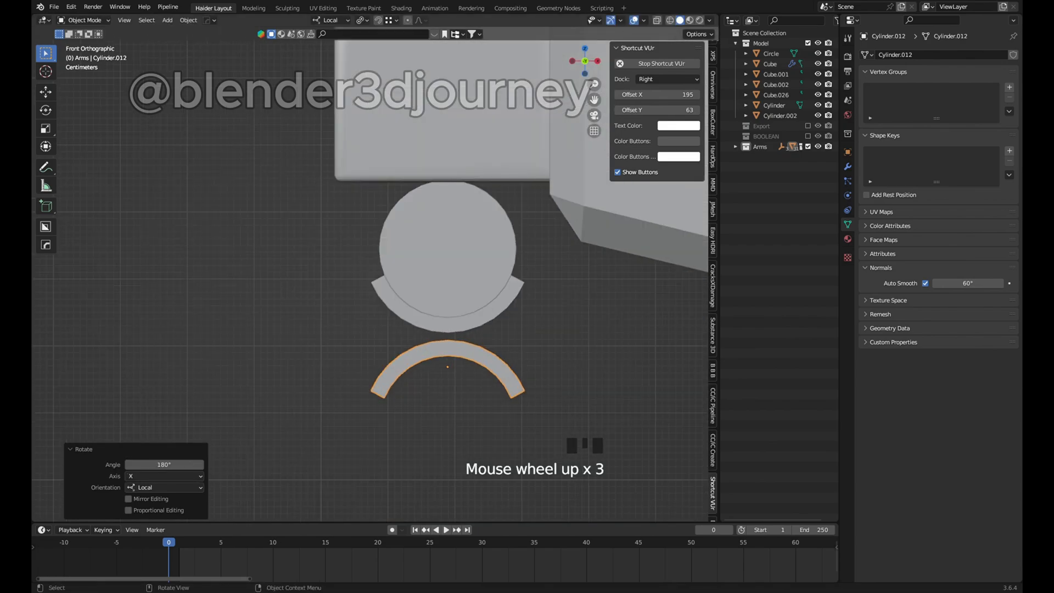
pyautogui.press('g')
pyautogui.press('z')
pyautogui.click(447, 379)
# Step: Join the two curved brackets into one object and delete the middle faces that face each other
pyautogui.moveTo(494, 384)
pyautogui.mouseDown(button='middle')
pyautogui.moveTo(467, 343)
pyautogui.moveTo(483, 345)
pyautogui.moveTo(480, 379)
pyautogui.mouseUp(button='middle')
pyautogui.keyDown('shift'); pyautogui.click(494, 335); pyautogui.keyUp('shift')
pyautogui.press('Tab')
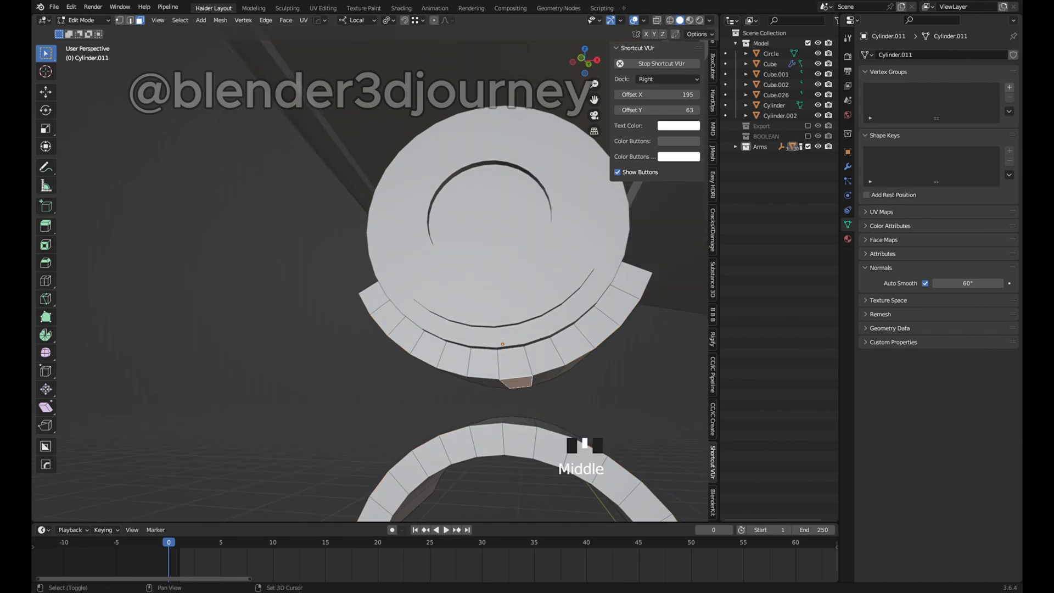
pyautogui.press('x')
pyautogui.click(491, 444)
# Step: Fill faces between the open edges of the two curved brackets to connect them with a short neck
pyautogui.moveTo(492, 443); pyautogui.dragTo(431, 414, button='middle')
pyautogui.press('2')
pyautogui.keyDown('shift'); pyautogui.click(461, 345); pyautogui.keyUp('shift')
pyautogui.press('f')
pyautogui.moveTo(461, 345); pyautogui.dragTo(508, 332, button='middle')
pyautogui.click(485, 383)
pyautogui.press('Tab')
# Step: Try placing a duplicate of the cylinder in the lower half of the double bracket
pyautogui.keyDown('shift'); pyautogui.click(507, 313); pyautogui.keyUp('shift')
pyautogui.scroll(-4, 505, 315)
pyautogui.press('`')
pyautogui.press('`')
pyautogui.click(386, 287)
pyautogui.scroll(3, 494, 274)
pyautogui.hotkey('shift', 'd')
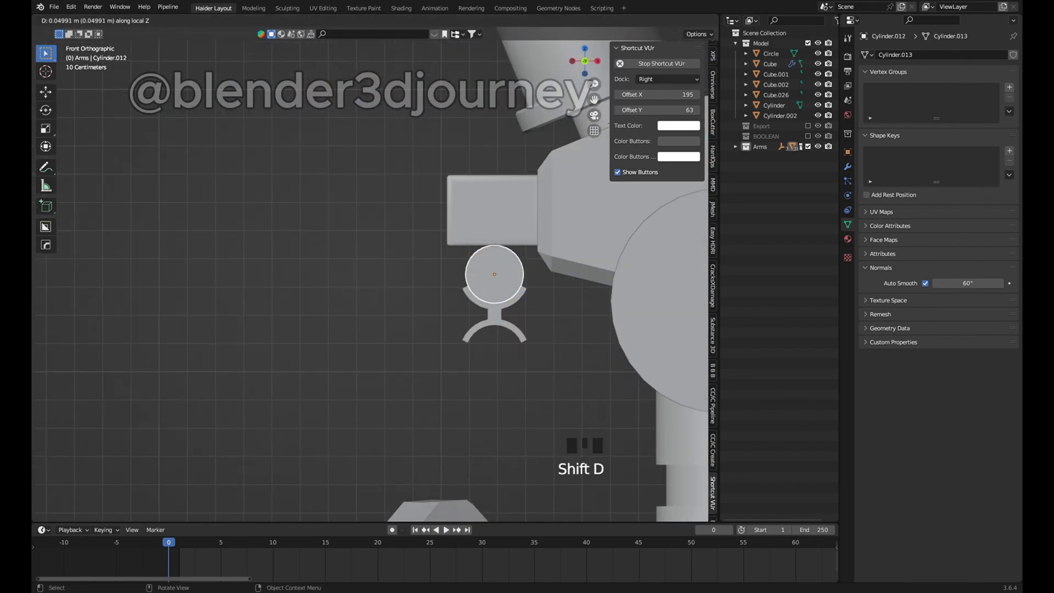
pyautogui.click(515, 383)
# Step: Nudge the duplicated cylinder 0.005156 m along its local Y axis to seat it in the lower bracket
pyautogui.scroll(5, 508, 365)
pyautogui.press('g')
pyautogui.press('y')
pyautogui.press('y')
pyautogui.click(488, 293)
pyautogui.scroll(-6, 489, 297)
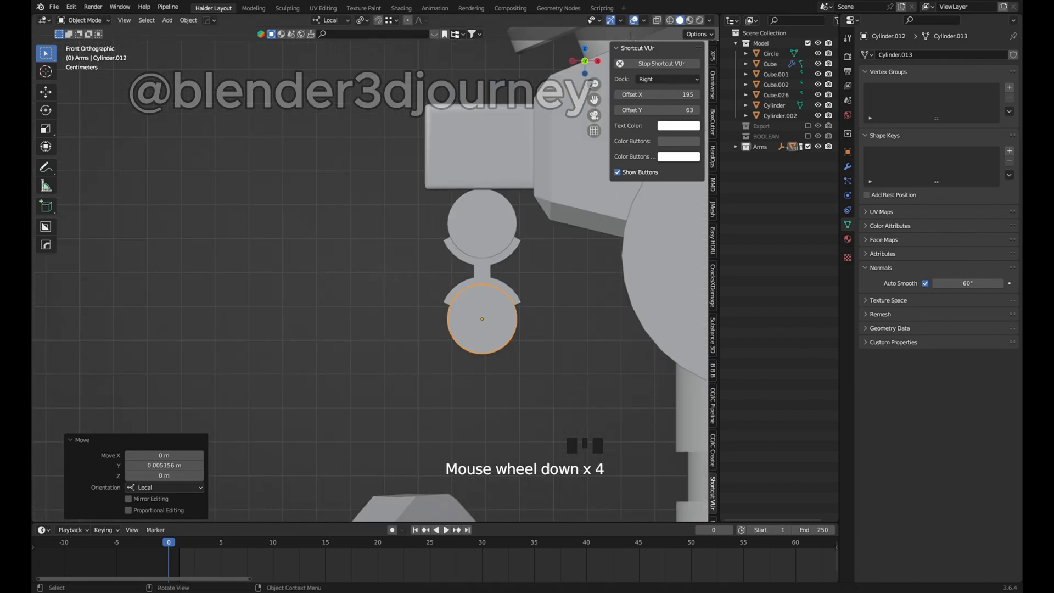
# Step: Duplicate the cylinder and double bracket together -0.31644 m along Z and nudge the copy 0.03409 m along local Y
pyautogui.click(484, 247)
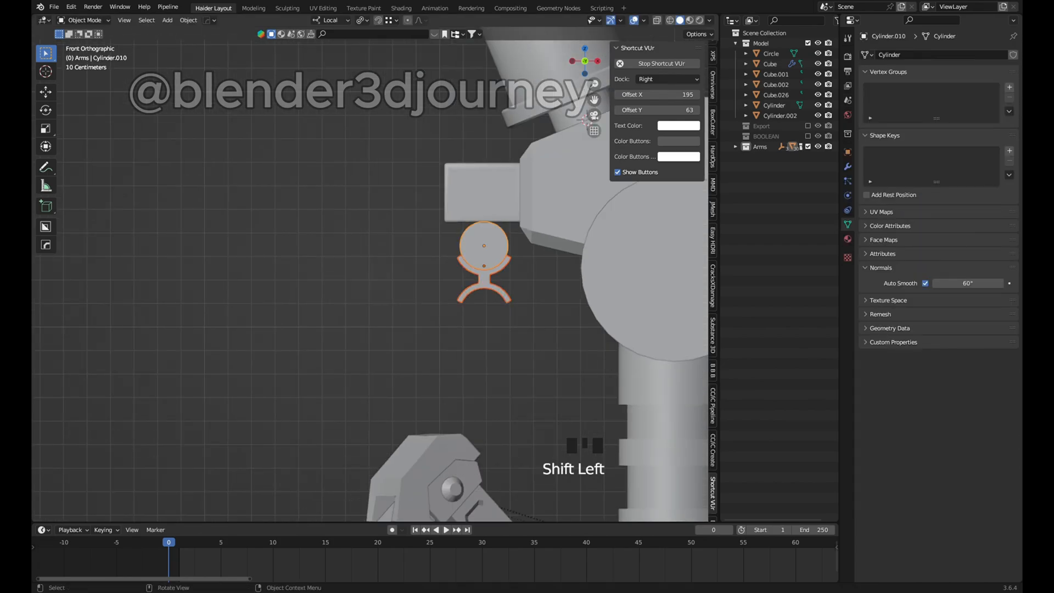
pyautogui.hotkey('shift', 'd')
pyautogui.press('z')
pyautogui.click(484, 307)
pyautogui.press('g')
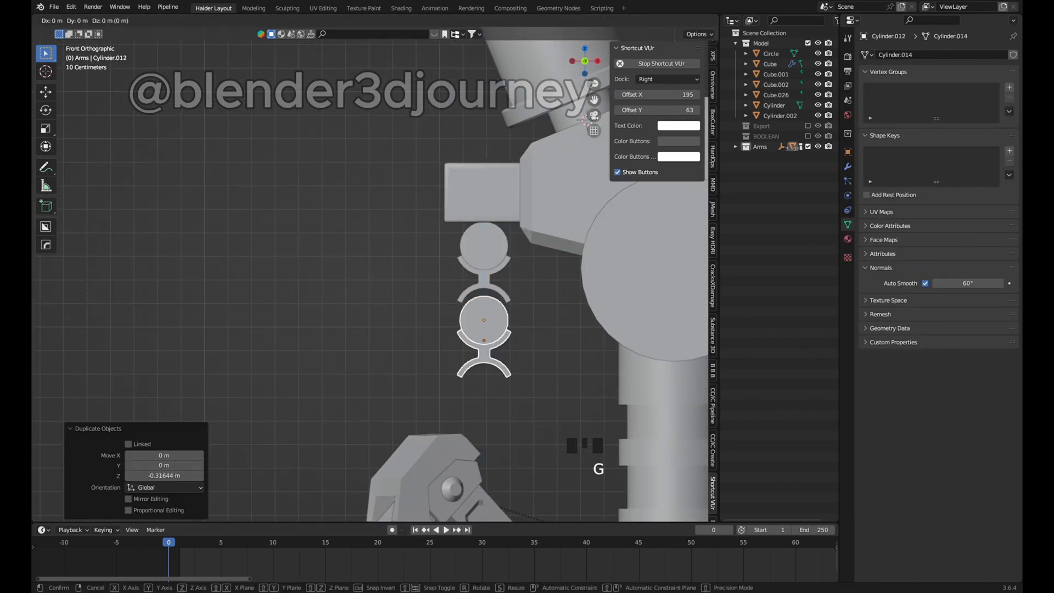
pyautogui.press('y')
pyautogui.click(484, 307)
# Step: Duplicate the second cylinder-and-bracket link along Y and fit the copy beneath it as the third link
pyautogui.scroll(-3, 484, 307)
pyautogui.moveTo(484, 307)
pyautogui.mouseDown(button='middle')
pyautogui.moveTo(527, 318)
pyautogui.moveTo(494, 312)
pyautogui.mouseUp(button='middle')
pyautogui.scroll(3, 494, 313)
pyautogui.hotkey('shift', 'd')
pyautogui.press('y')
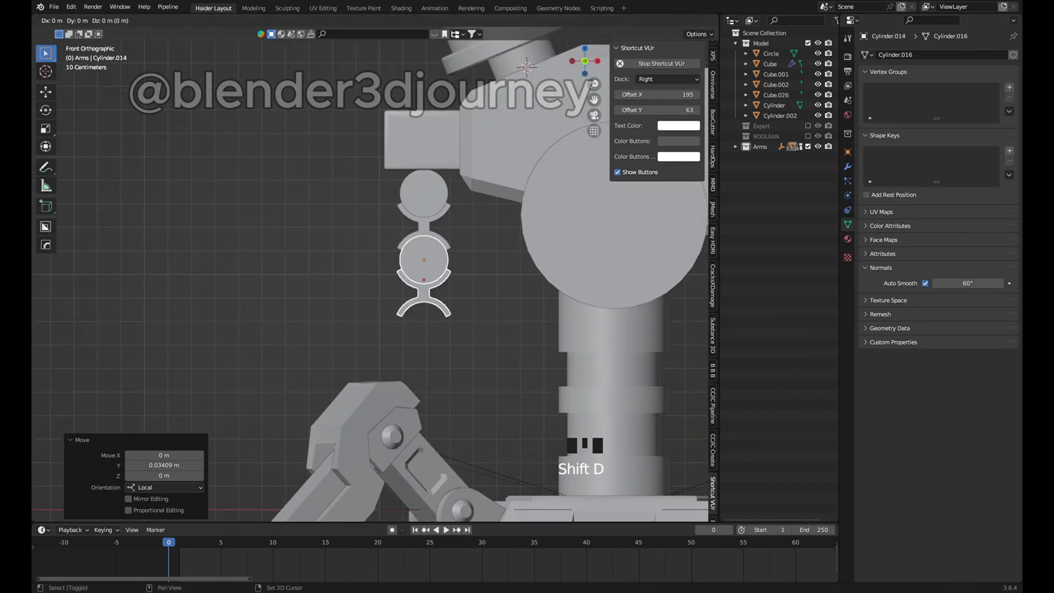
pyautogui.press('Return')
pyautogui.press('g')
pyautogui.press('y')
pyautogui.press('Return')
# Step: Duplicate the third cylinder-and-bracket link along Y and fit the copy at the chain's lower end
pyautogui.moveTo(483, 296); pyautogui.dragTo(425, 235, button='middle')
pyautogui.scroll(3, 424, 297)
pyautogui.hotkey('shift', 'd')
pyautogui.press('y')
pyautogui.press('Return')
pyautogui.press('g')
pyautogui.press('y')
pyautogui.press('Return')
pyautogui.scroll(-4, 434, 280)
pyautogui.click(384, 291)
pyautogui.moveTo(434, 280); pyautogui.dragTo(352, 299, button='middle')
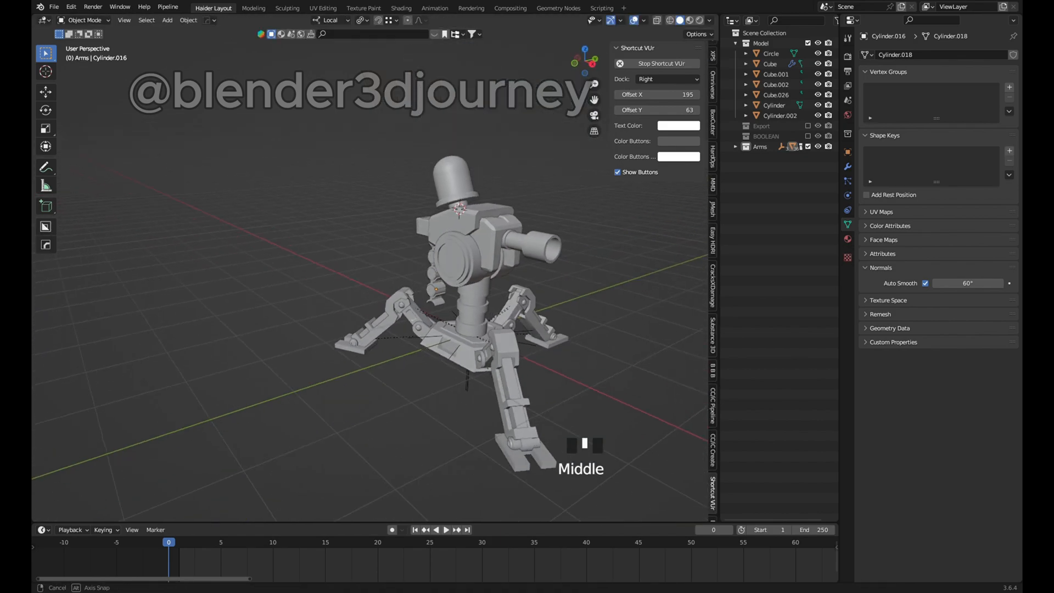
pyautogui.moveTo(444, 308); pyautogui.dragTo(472, 310, button='middle')
pyautogui.scroll(3, 472, 310)
pyautogui.scroll(-3, 472, 310)
# Step: Try adding a new material to the front leg's lower segment and remove its material slot
pyautogui.click(565, 385)
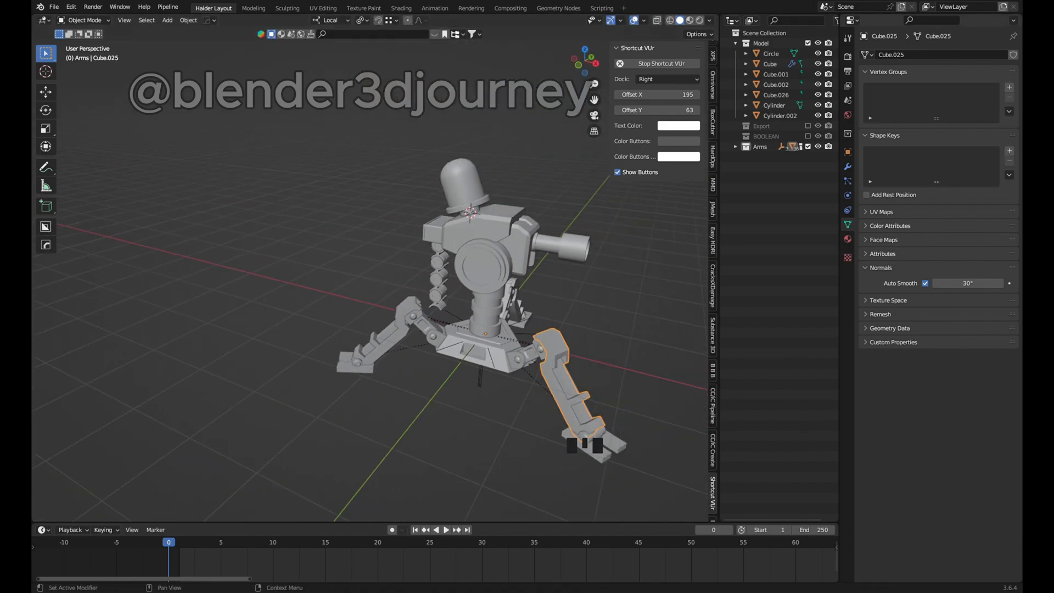
pyautogui.click(847, 238)
pyautogui.click(941, 98)
pyautogui.click(1012, 64)
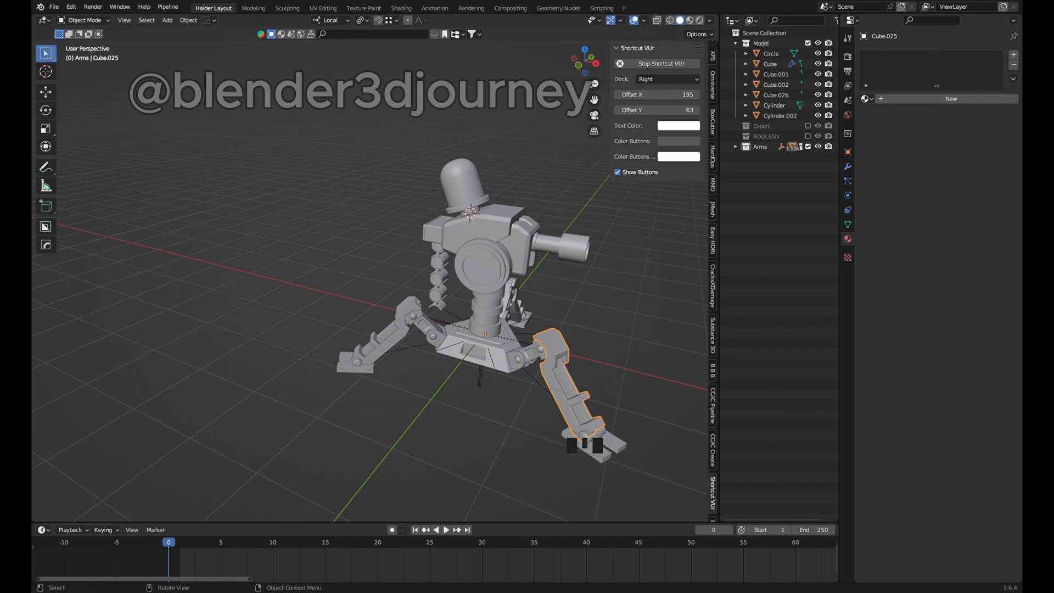
# Step: Add a new material to the front leg's lower segment and replace the enlarged timeline area with the Shader Editor
pyautogui.click(1013, 55)
pyautogui.click(950, 99)
pyautogui.moveTo(155, 522); pyautogui.dragTo(155, 368)
pyautogui.click(43, 377)
pyautogui.click(68, 473)
pyautogui.moveTo(354, 476); pyautogui.dragTo(553, 427)
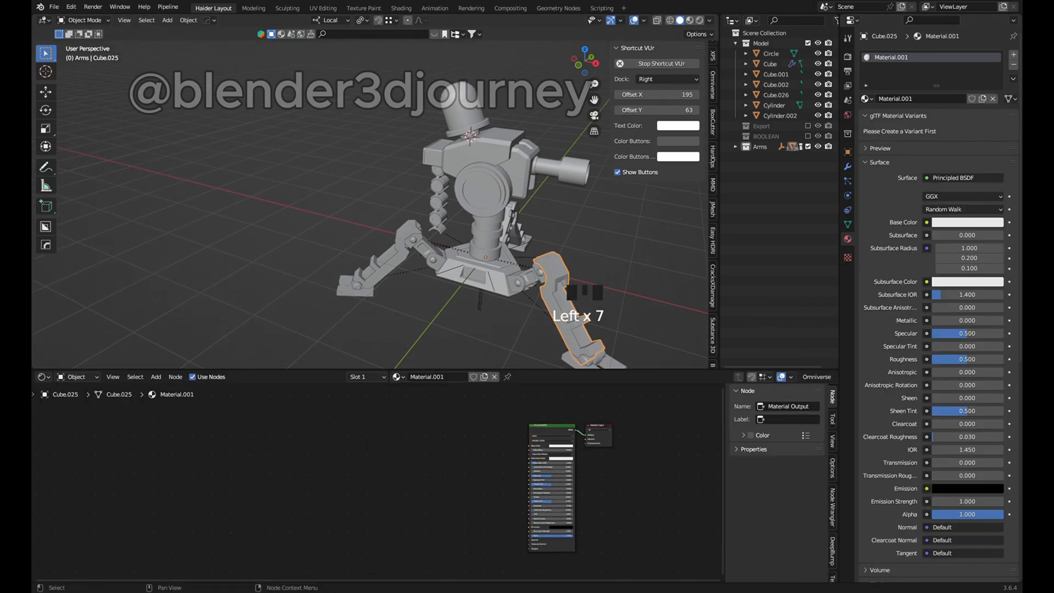
# Step: Try to paste copied shader nodes into the leg segment's new material
pyautogui.hotkey('ctrl', 'v')
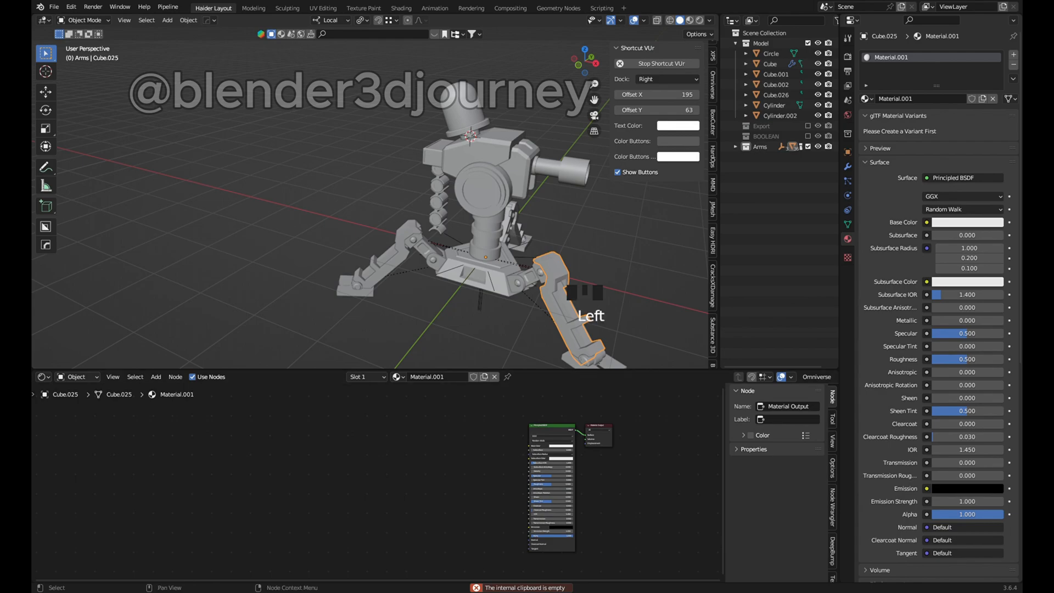
pyautogui.hotkey('ctrl', 'v')
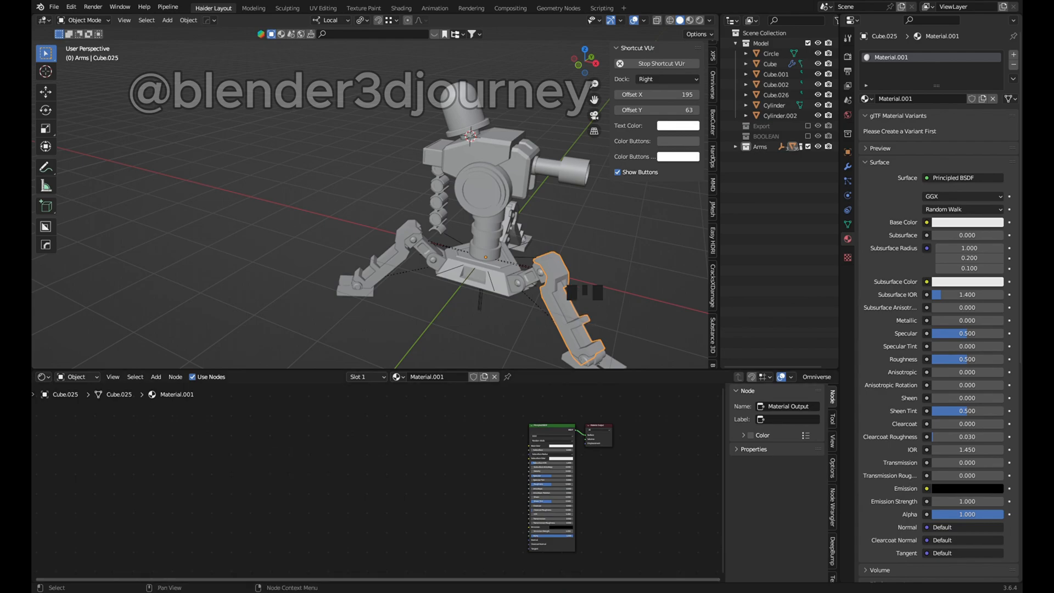
pyautogui.hotkey('ctrl', 'v')
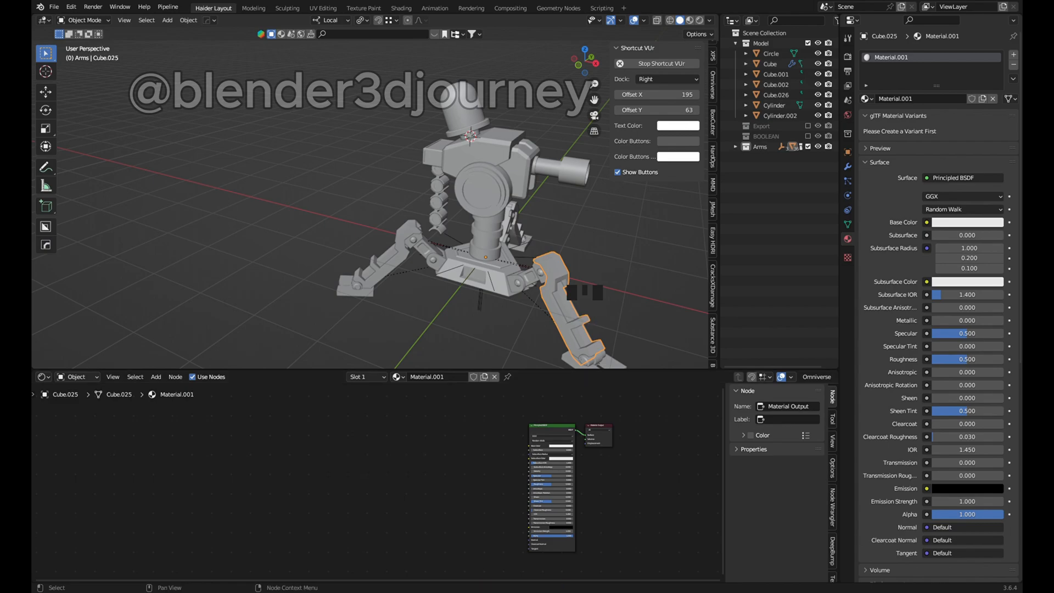
pyautogui.hotkey('ctrl', 'v')
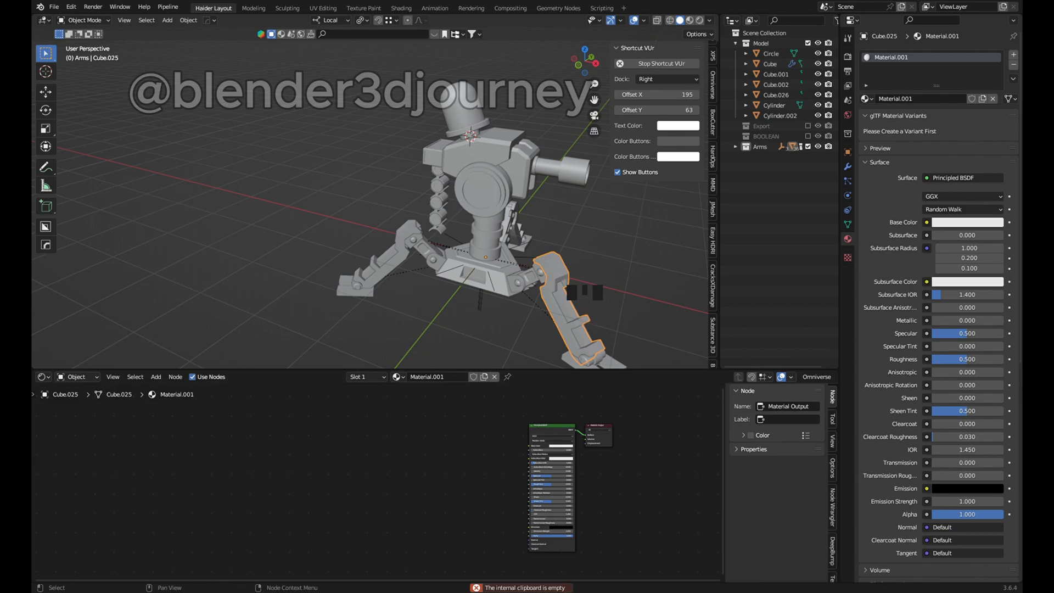
pyautogui.scroll(-4, 148, 437)
pyautogui.scroll(3, 148, 438)
# Step: Link the "smart material" from another Blender file and assign it to the front leg's lower segment
pyautogui.click(54, 7)
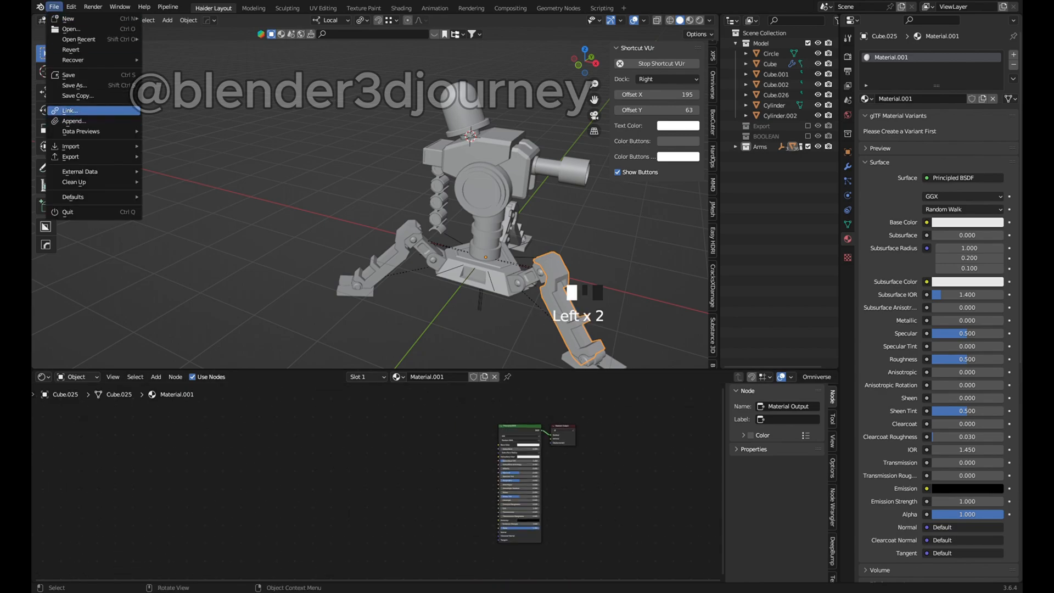
pyautogui.click(69, 111)
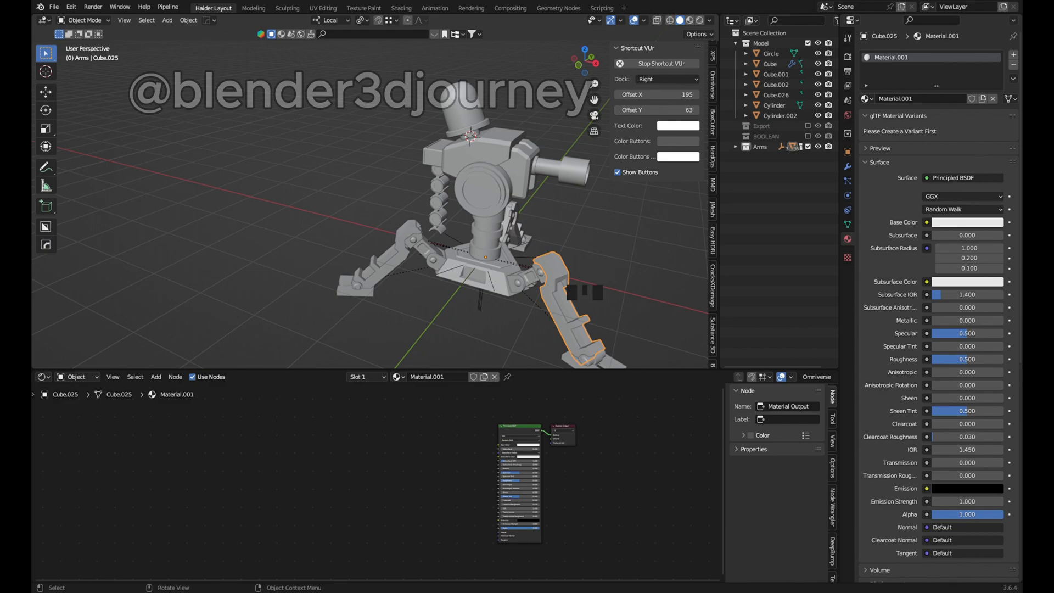
pyautogui.click(867, 98)
pyautogui.click(906, 135)
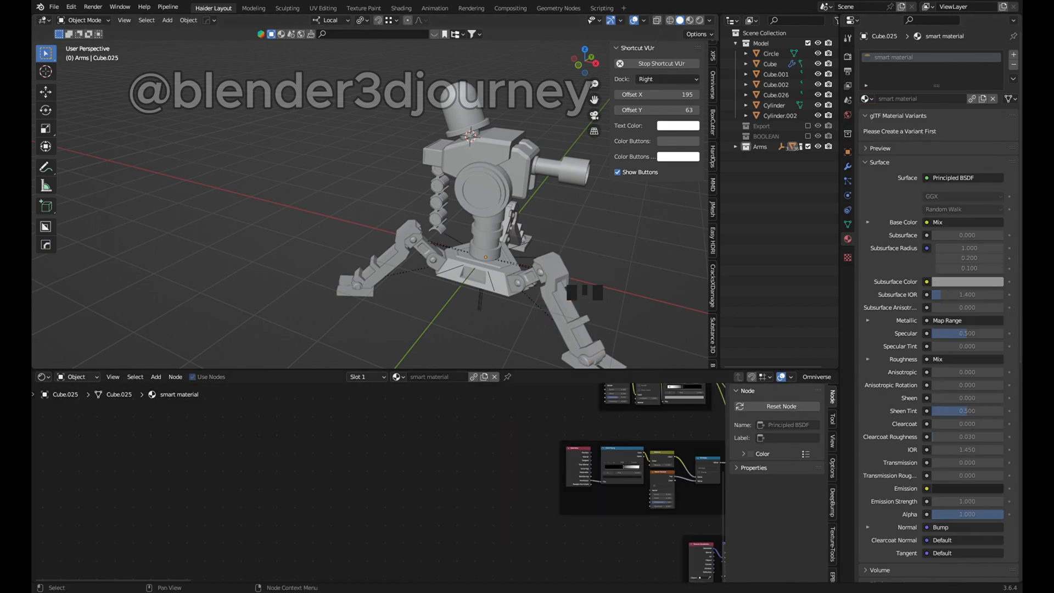
# Step: Bring the smart material's node tree into view, select the front leg's lower segment and preview it in rendered shading
pyautogui.scroll(-2, 631, 472)
pyautogui.moveTo(631, 471); pyautogui.dragTo(220, 488, button='middle')
pyautogui.click(571, 324)
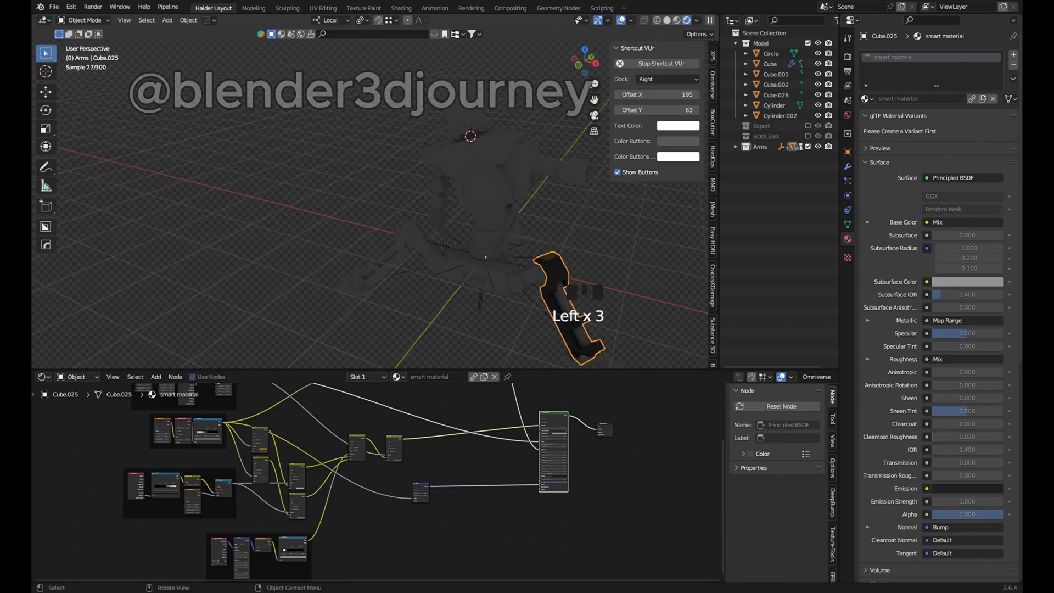